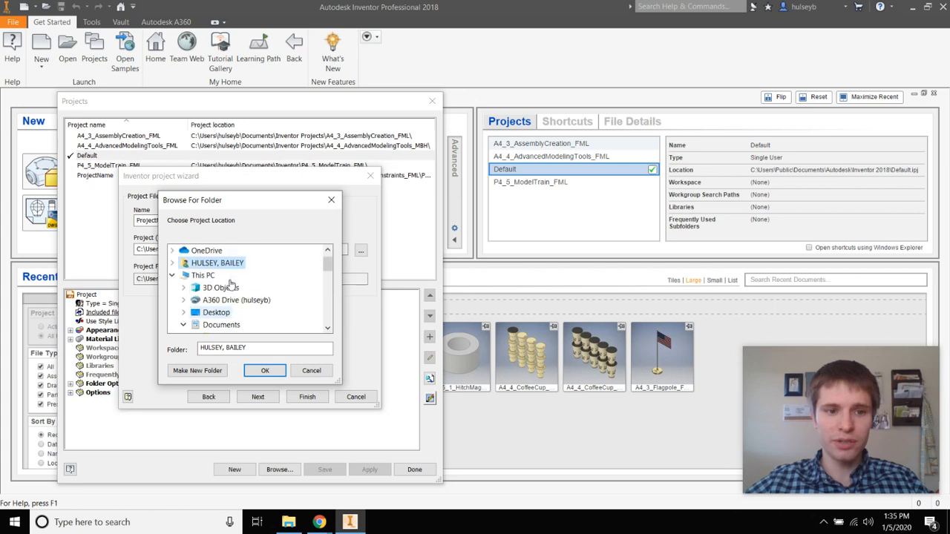
Create a new folder named A4_6_GeometricConstraints_FML inside Inventor Projects.
scroll(204, 283, down, 5)
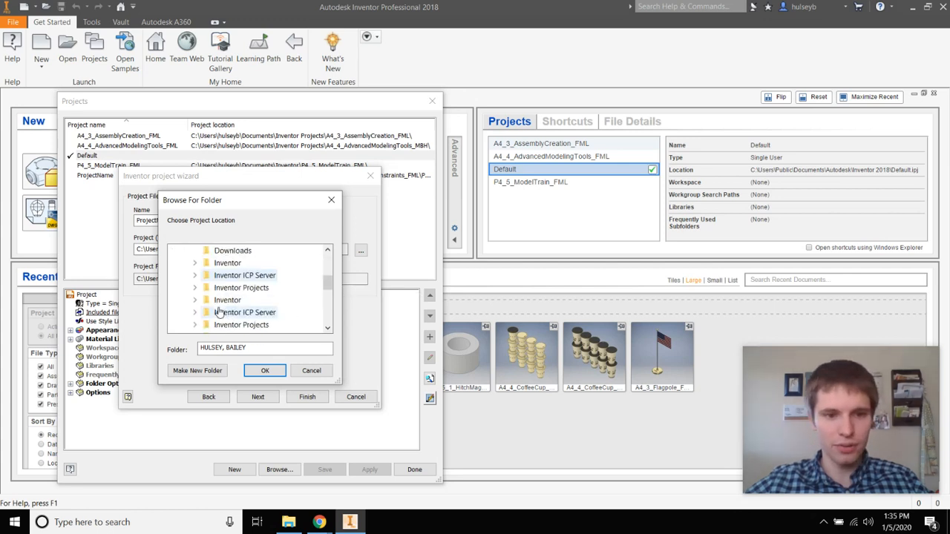
scroll(202, 272, up, 3)
scroll(202, 271, down, 5)
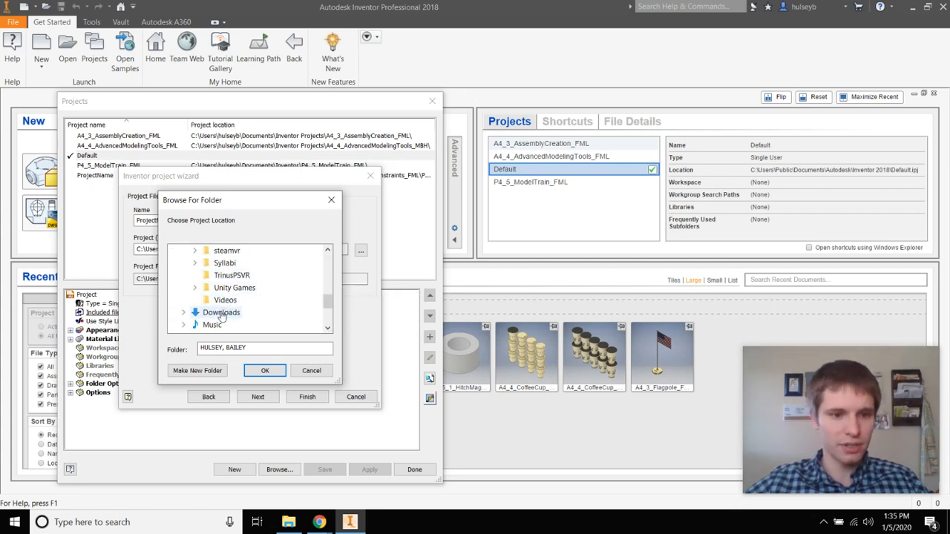
scroll(203, 304, up, 4)
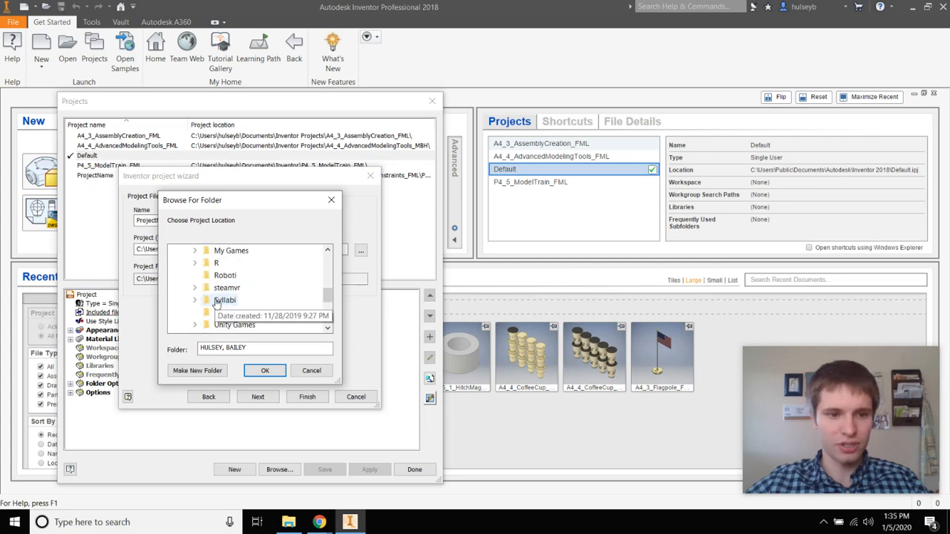
click(195, 288)
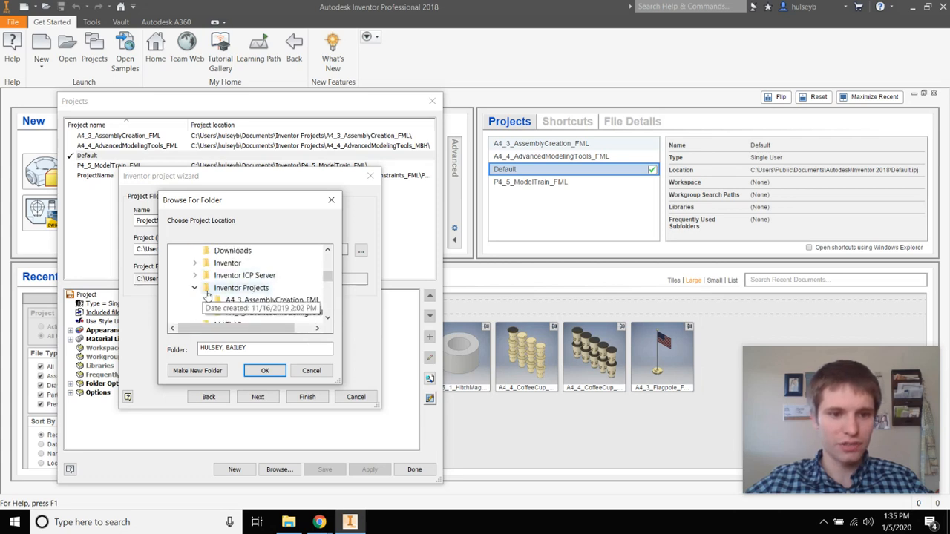
click(230, 288)
click(197, 371)
text(A4_6_GeometricConstraints_FML)
click(231, 313)
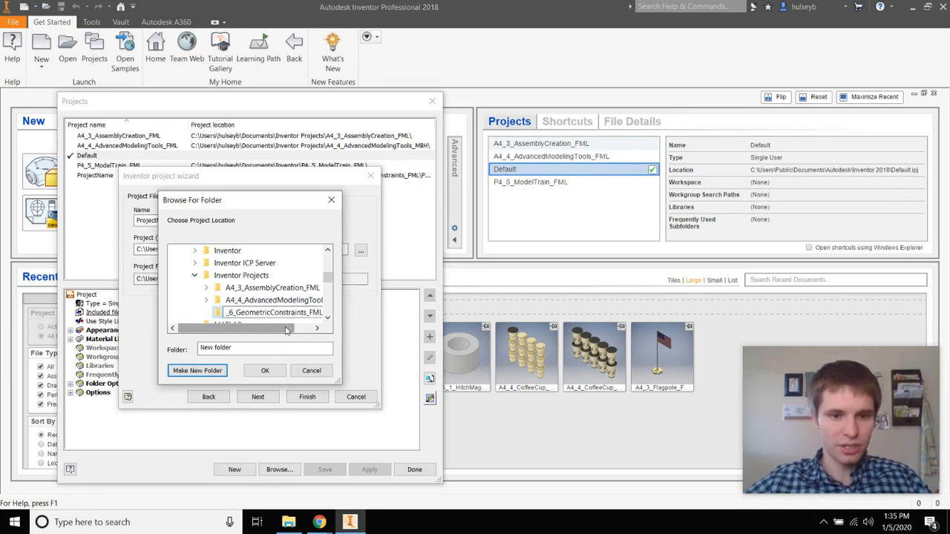
click(292, 332)
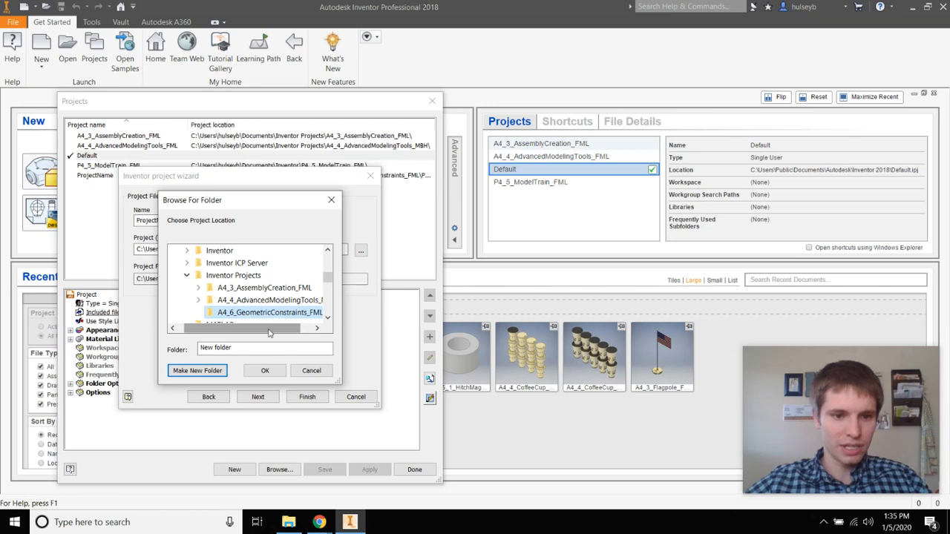
drag(261, 335, 275, 335)
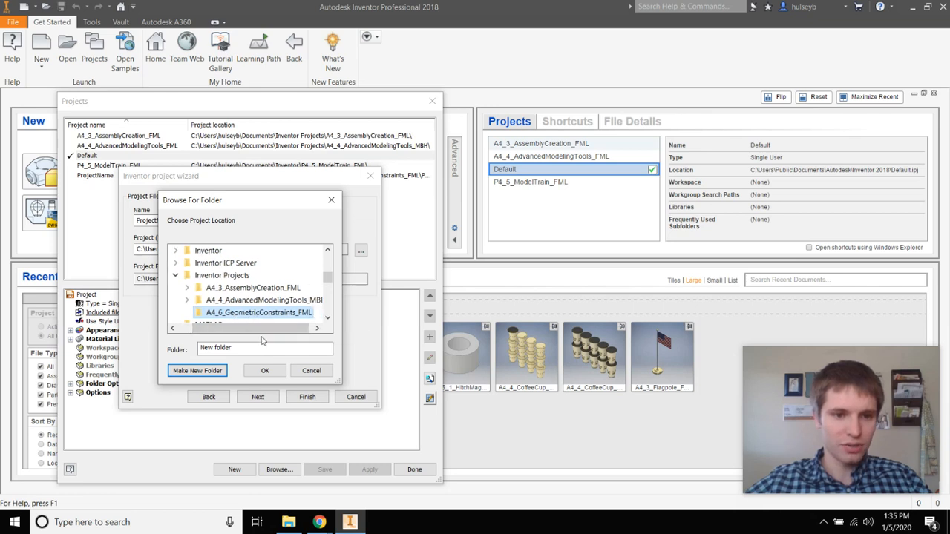
Use that folder as the location and name the project A4_6_GeometricConstraints_FML, finishing the wizard.
click(264, 370)
double_click(211, 221)
text(A4_6_GeometricConstraints_FML)
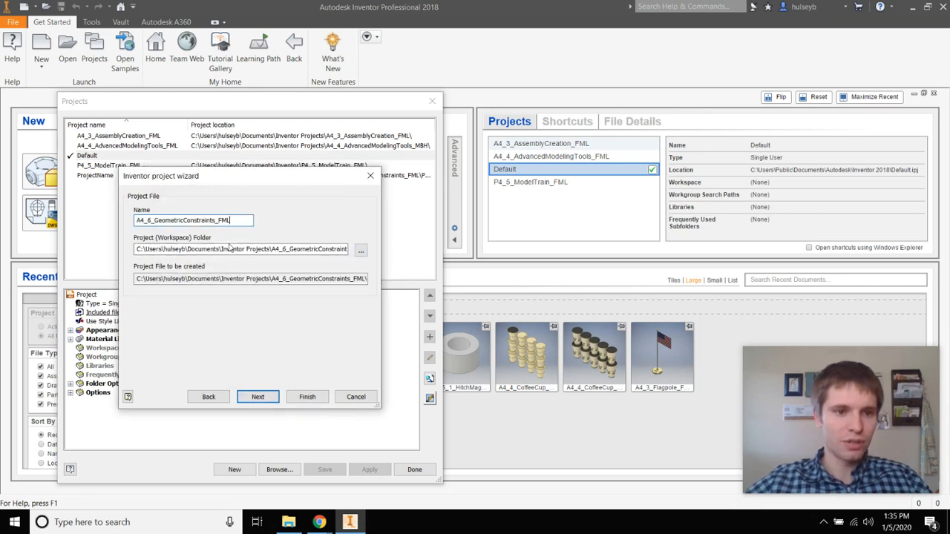
click(307, 396)
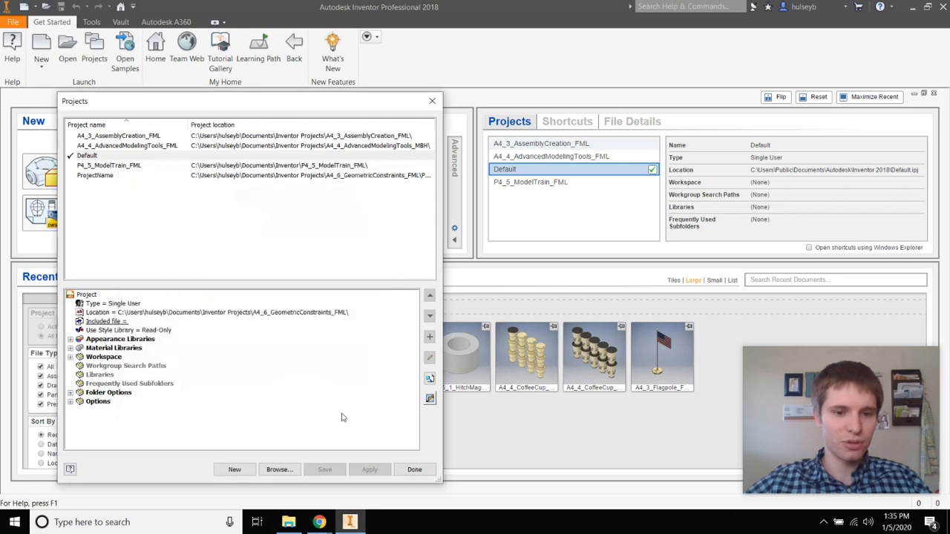
Close the projects list, start a new Part1 part file, and dismiss the could-not-blend tip.
click(425, 472)
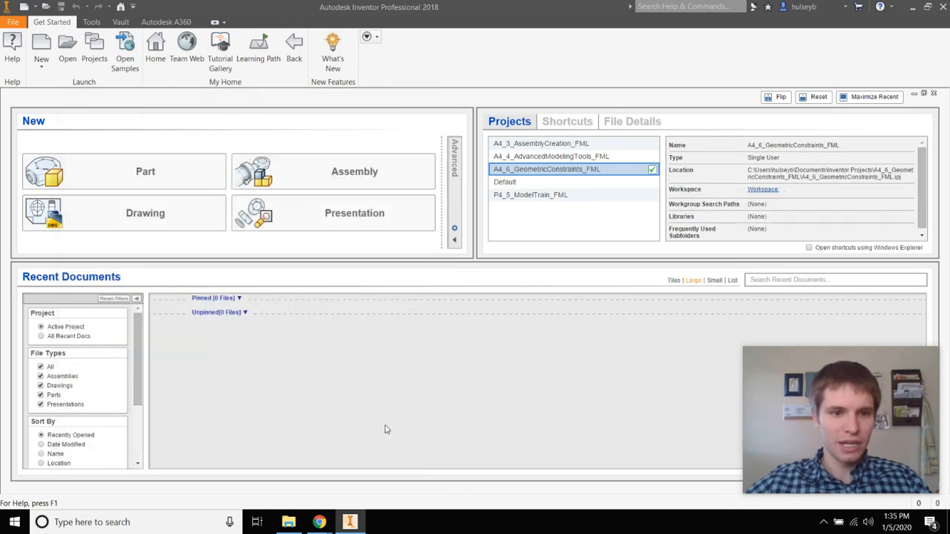
click(120, 171)
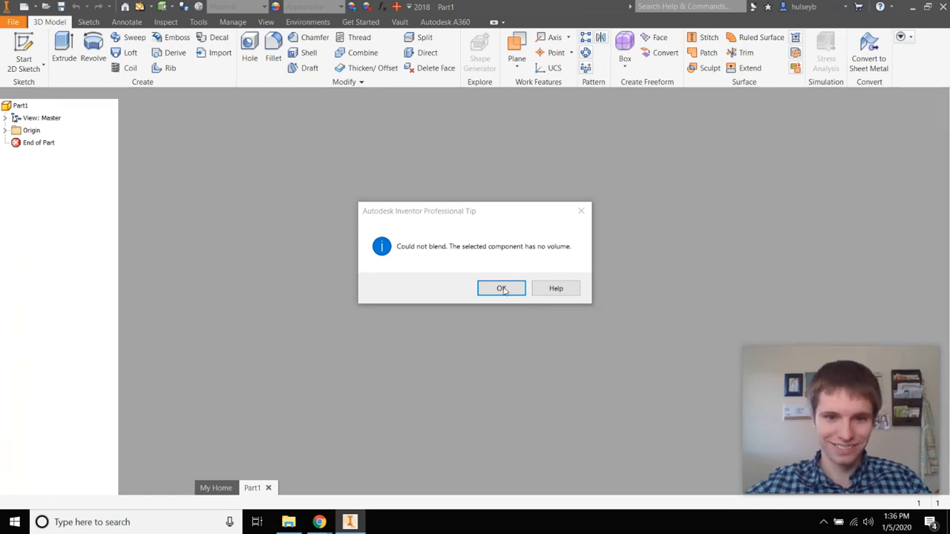
click(502, 289)
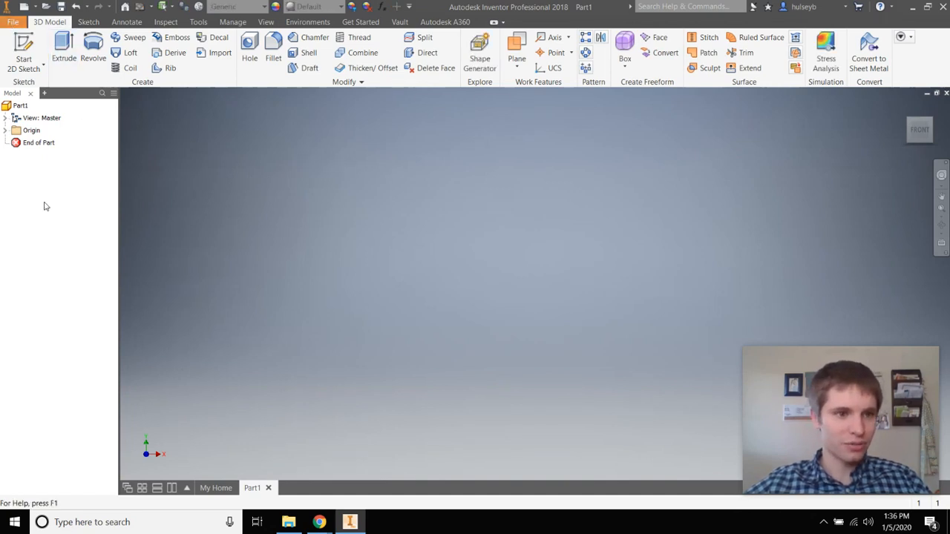
Save the part as A4_6_GeometricConstraints_FML.ipt in the project folder.
click(13, 21)
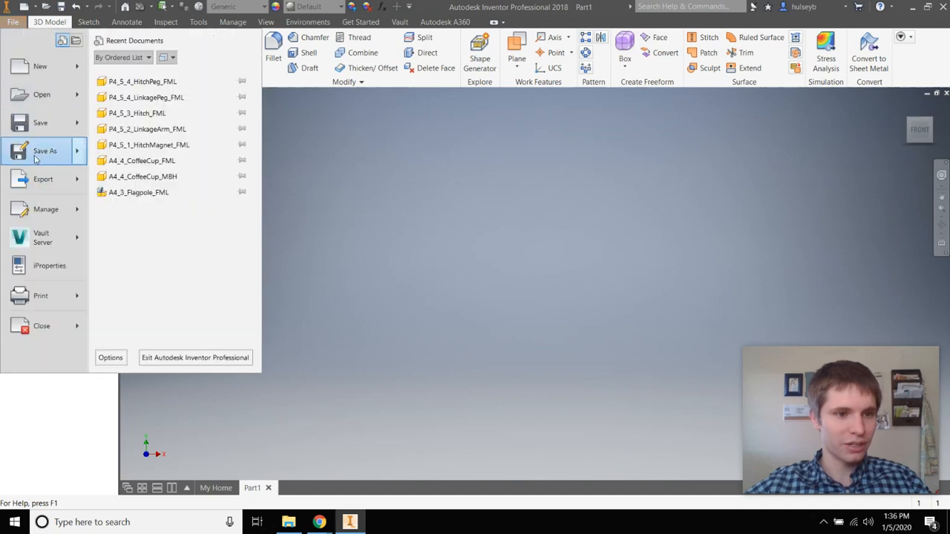
key(Escape)
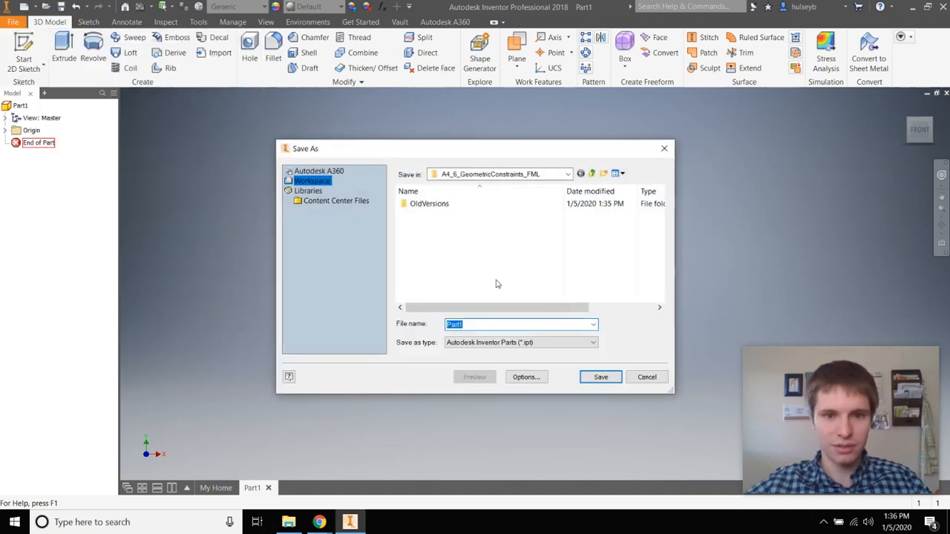
text(A4_6_GeometricConstraints_FML)
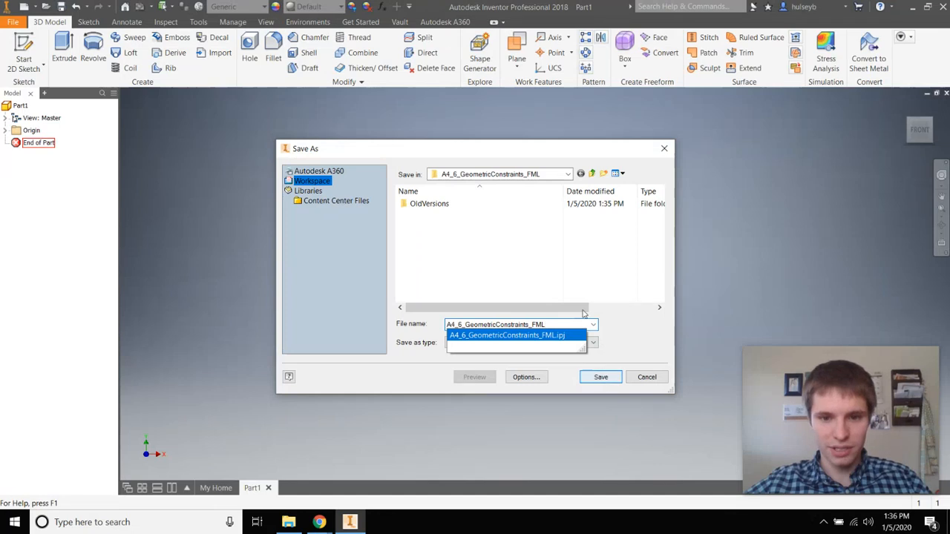
click(553, 325)
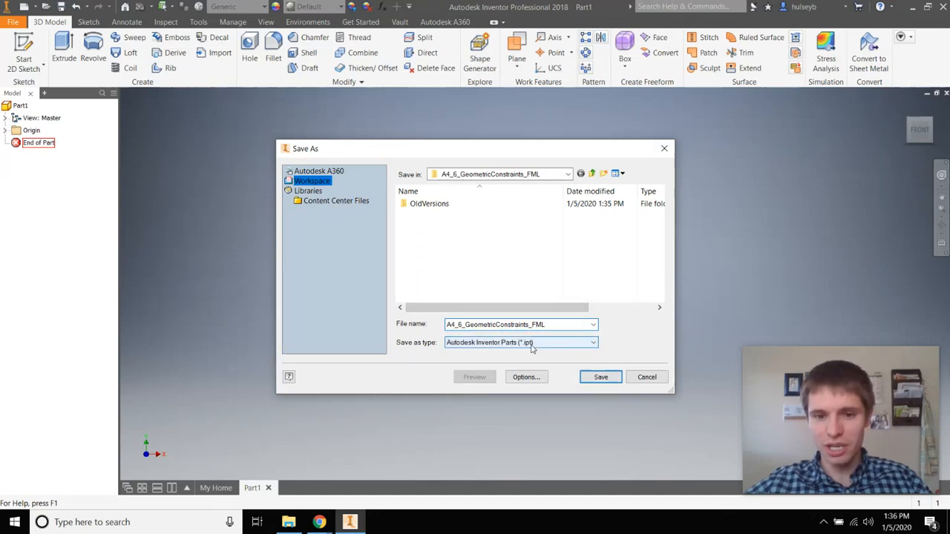
click(600, 378)
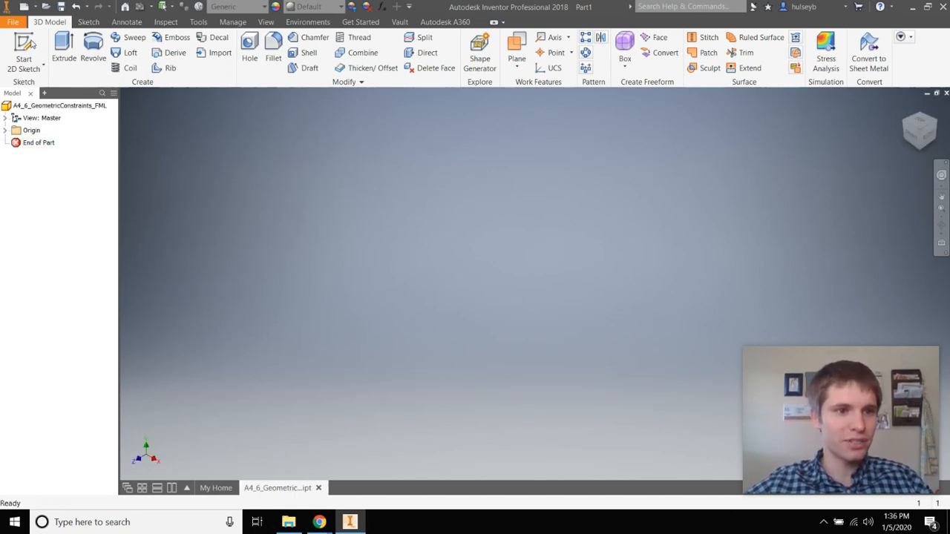
click(36, 50)
Check the reference sketch drawing in the other window, then return to Inventor.
key(alt+Tab)
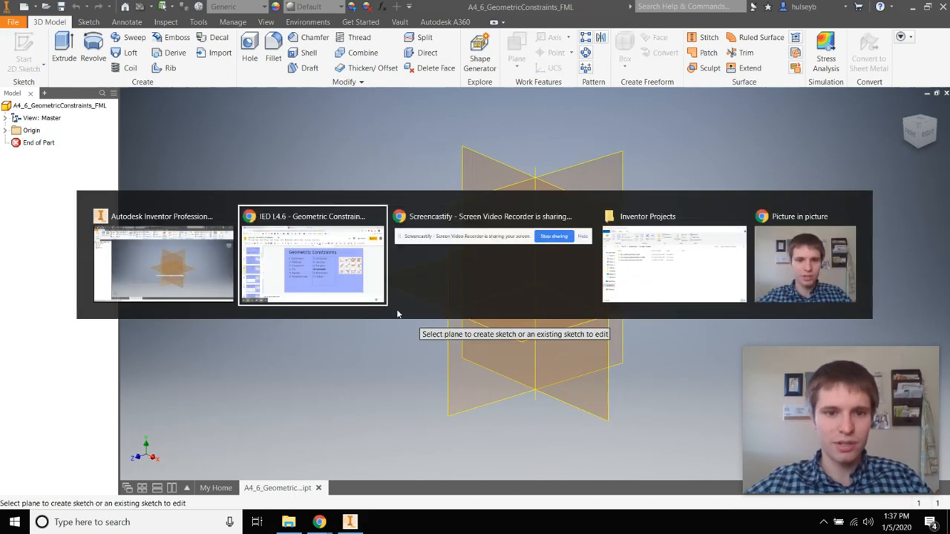
click(77, 10)
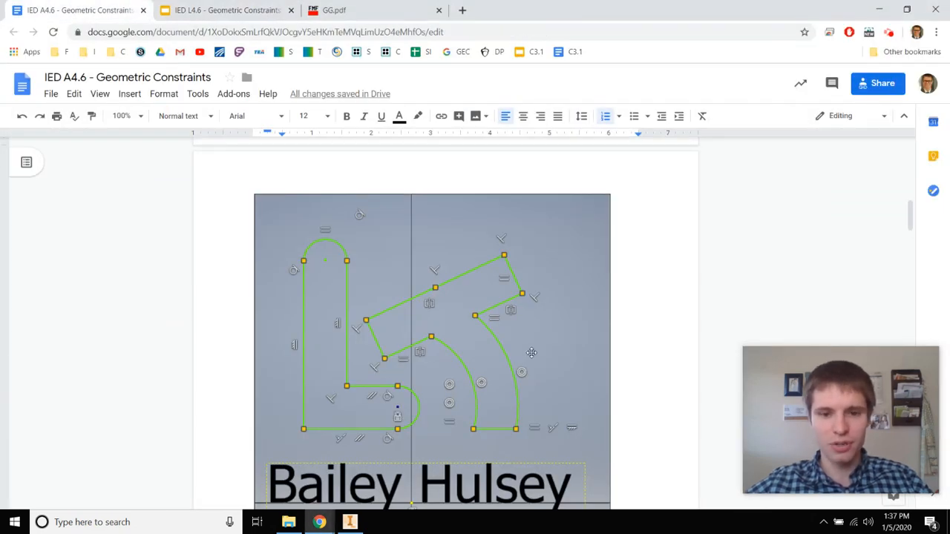
key(alt+Tab)
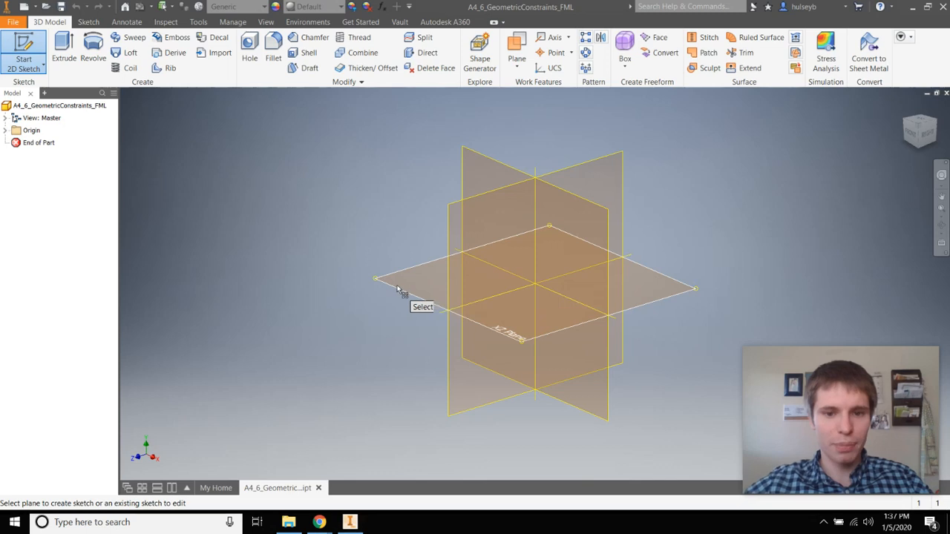
Start the 2D sketch on the XZ origin plane, cancelling the stray offset prompt.
click(399, 289)
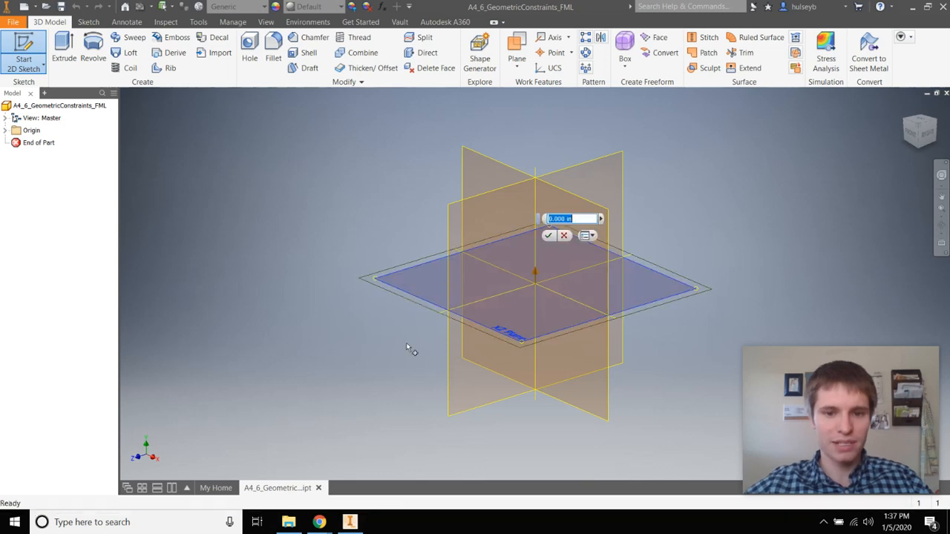
click(563, 236)
click(27, 44)
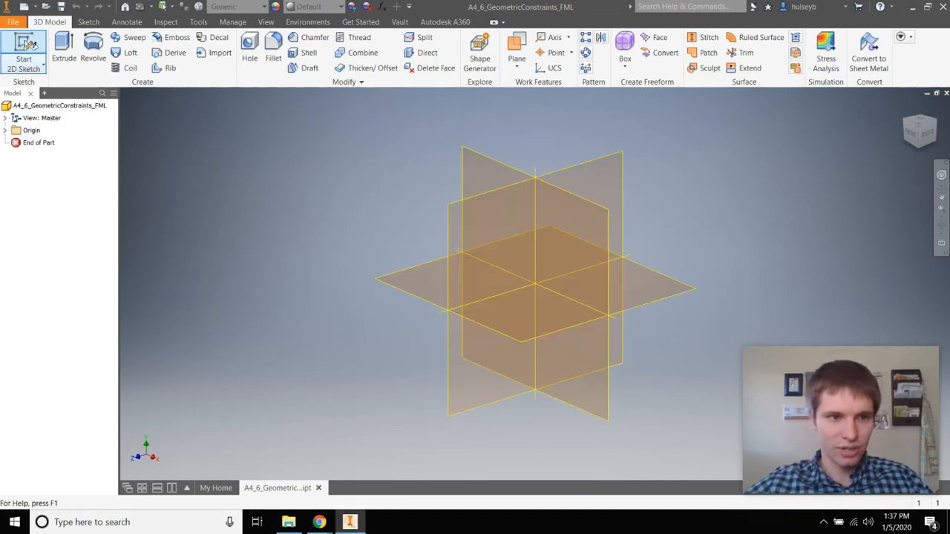
click(414, 300)
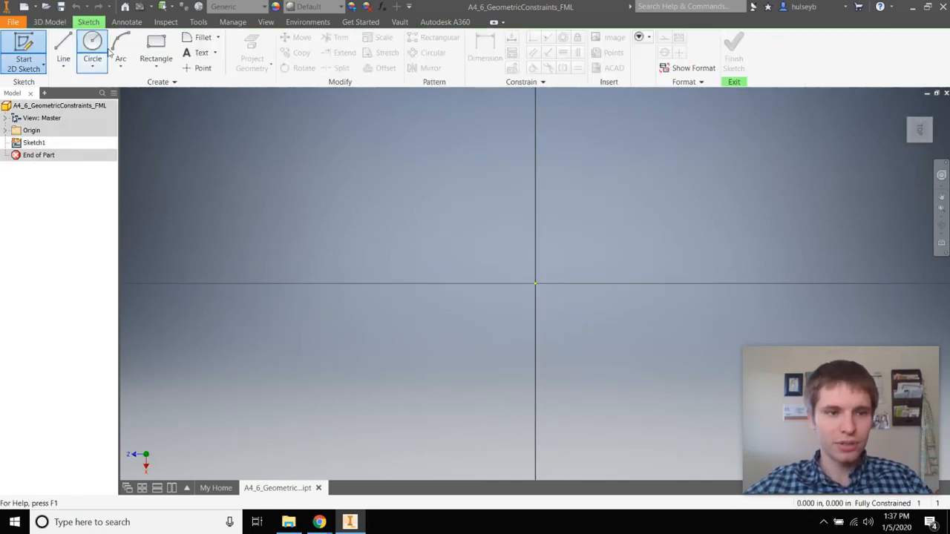
Draw one line above and to the left of the sketch origin.
click(64, 45)
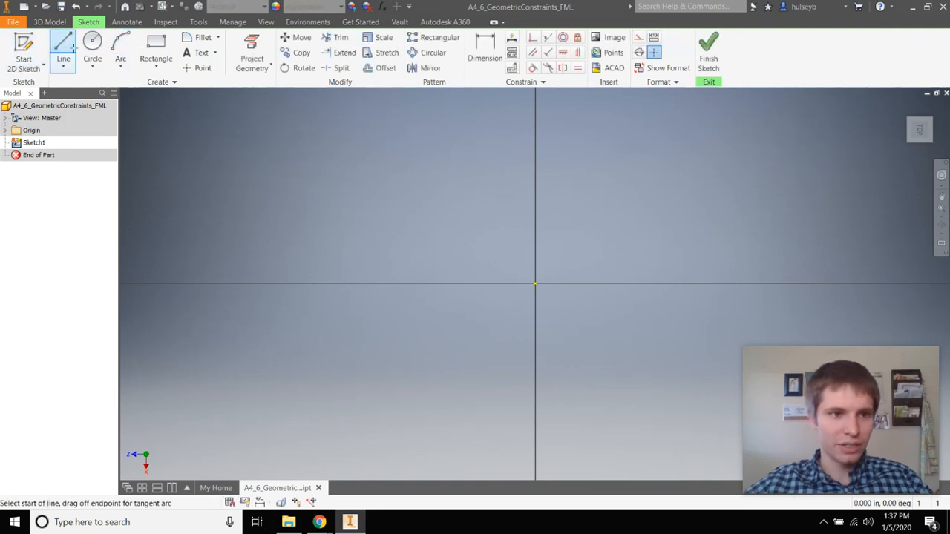
click(433, 258)
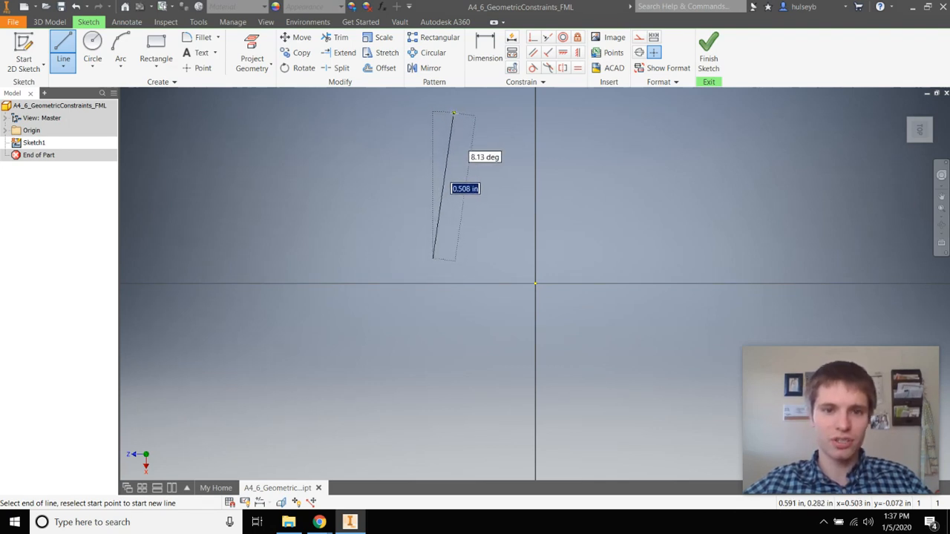
click(454, 113)
right_click(509, 182)
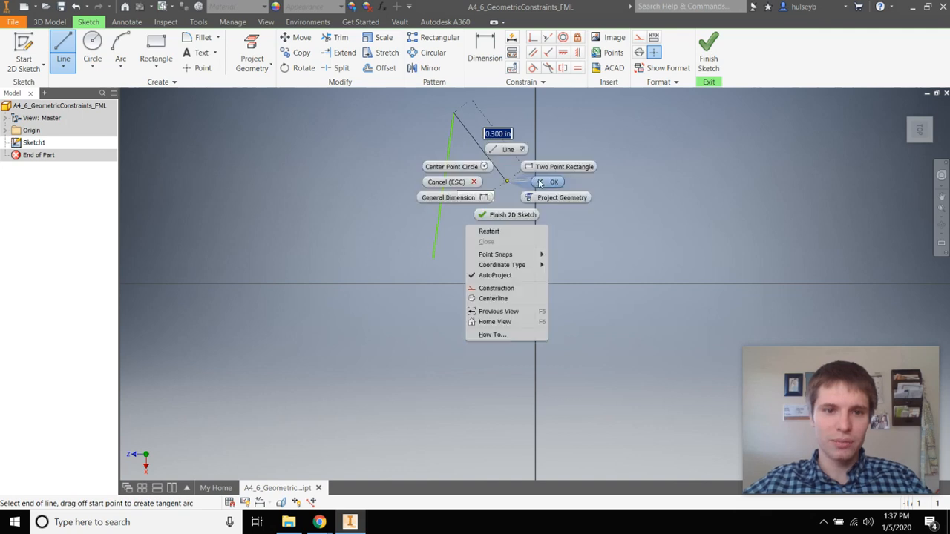
click(538, 183)
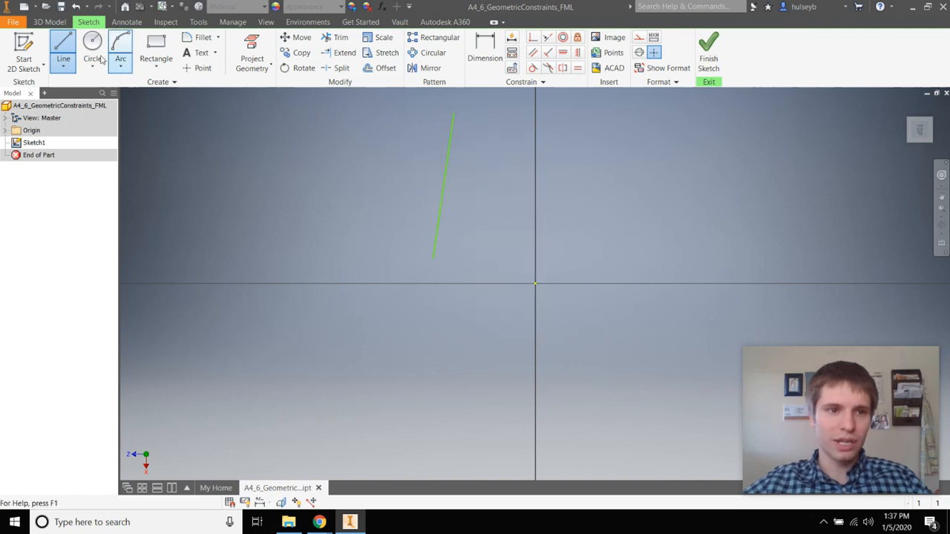
Apply a horizontal constraint to that line.
click(578, 52)
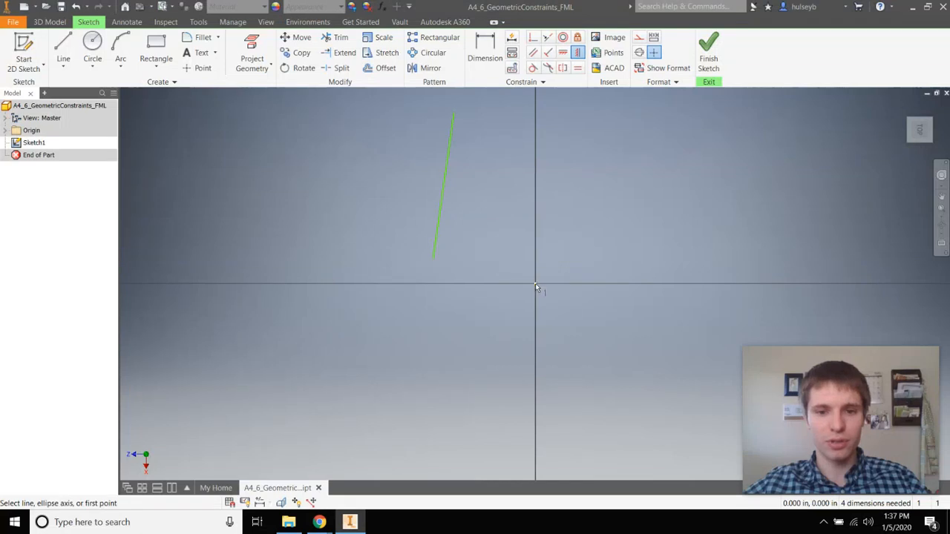
click(439, 220)
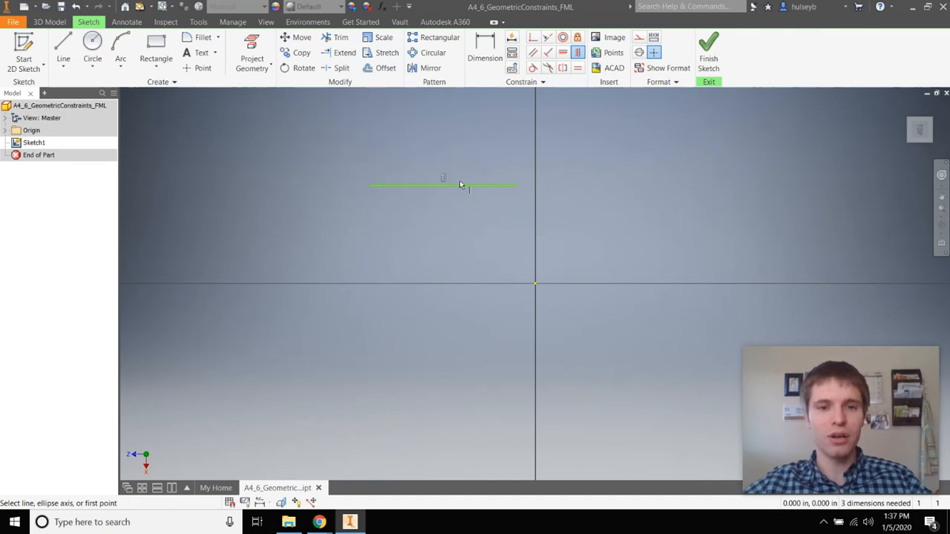
right_click(462, 233)
click(455, 195)
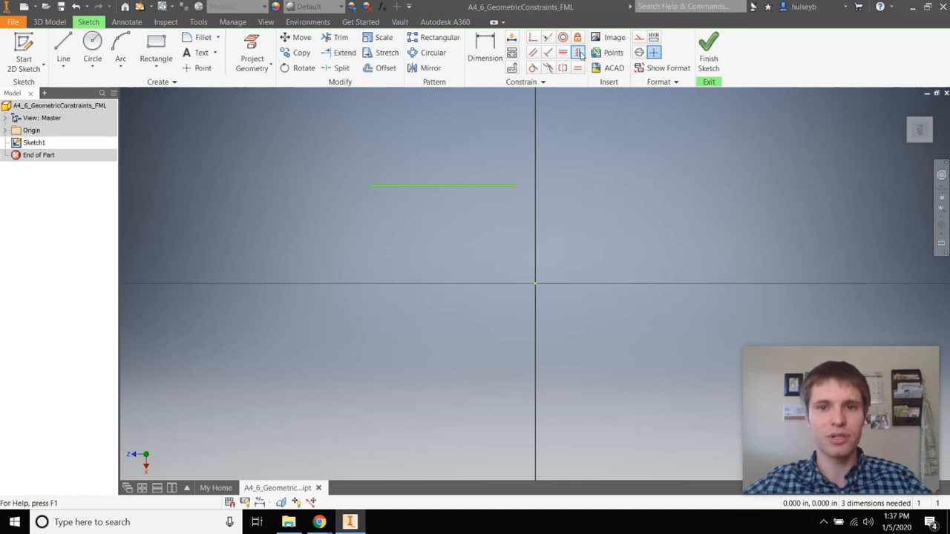
mouse_move(920, 130)
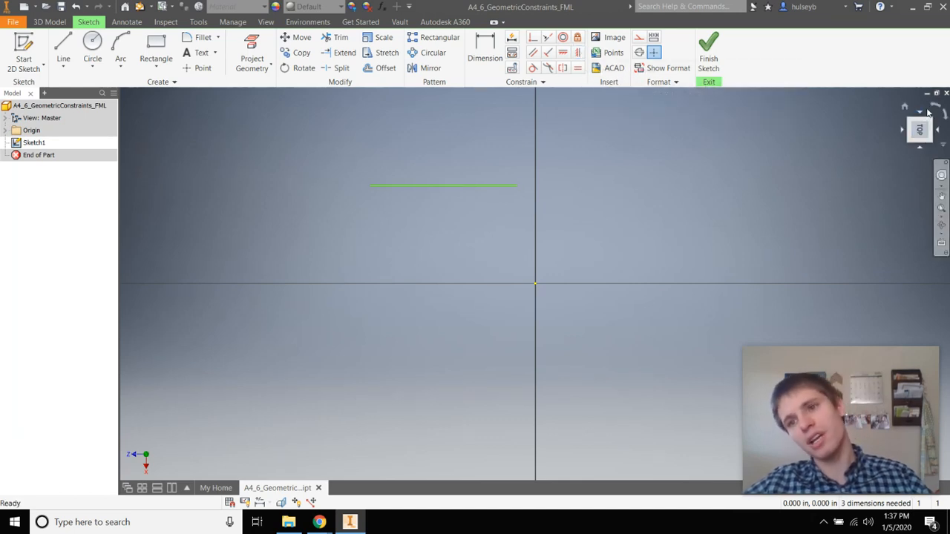
Roll the view a quarter turn so the first line stands vertical, and recenter it.
click(937, 105)
scroll(678, 233, up, 3)
middle_drag(633, 258, 530, 240)
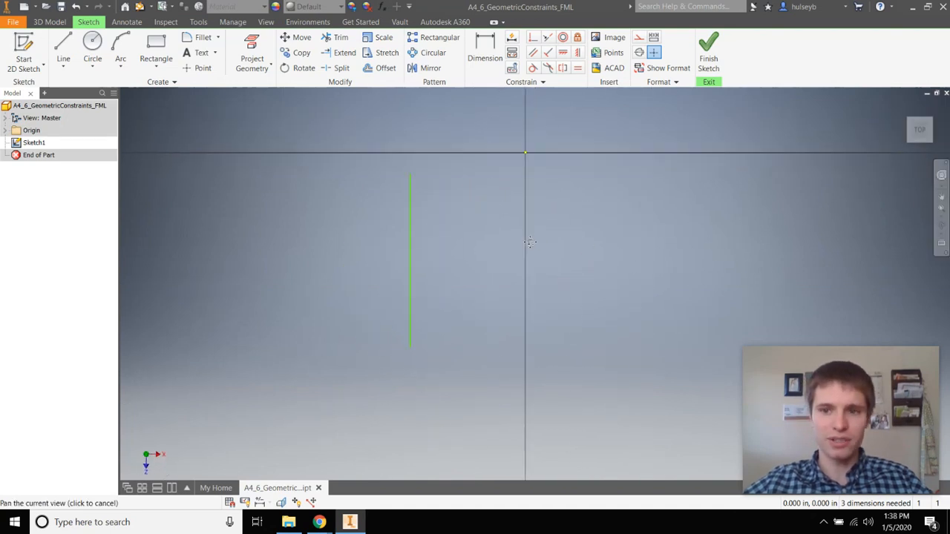
scroll(413, 297, up, 3)
drag(411, 283, 408, 147)
middle_drag(435, 189, 425, 261)
scroll(424, 238, down, 3)
scroll(425, 261, up, 3)
Draw a second, shorter vertical line (0.504 in) to the right of the first.
click(63, 46)
click(434, 266)
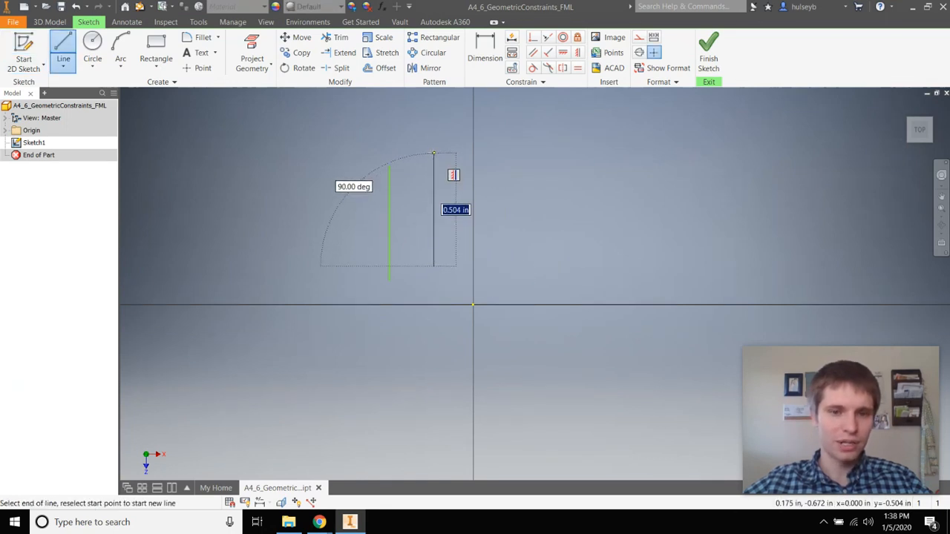
click(433, 154)
right_click(482, 179)
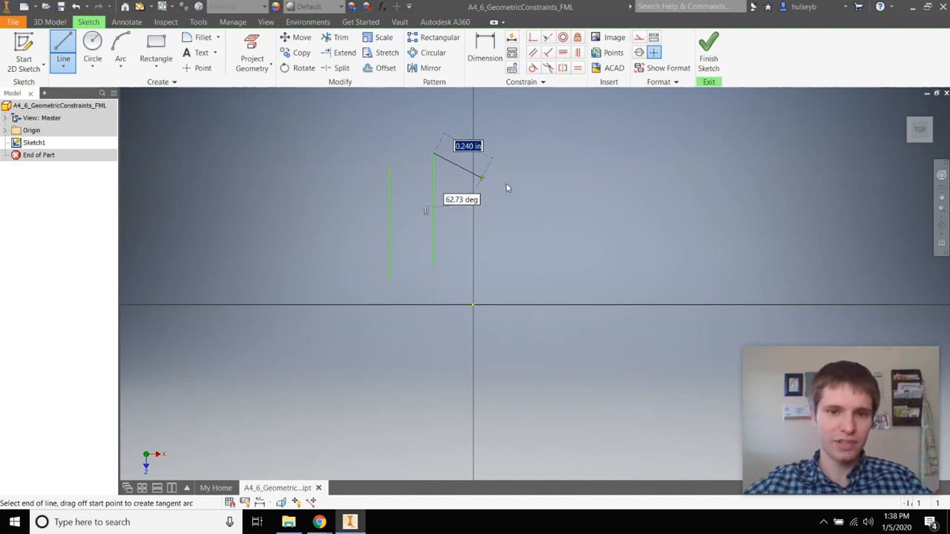
click(509, 185)
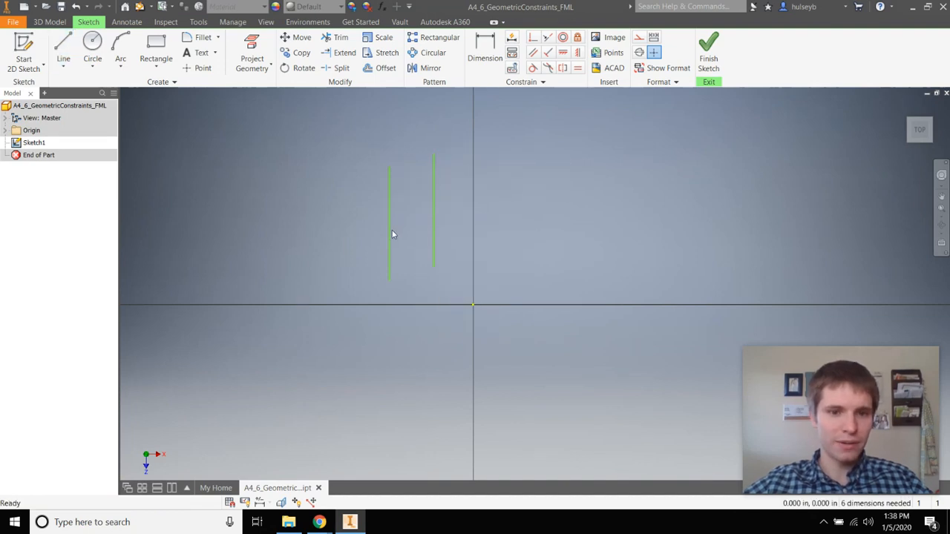
Raise the left line and show all constraints to confirm both lines are vertical.
drag(391, 218, 390, 187)
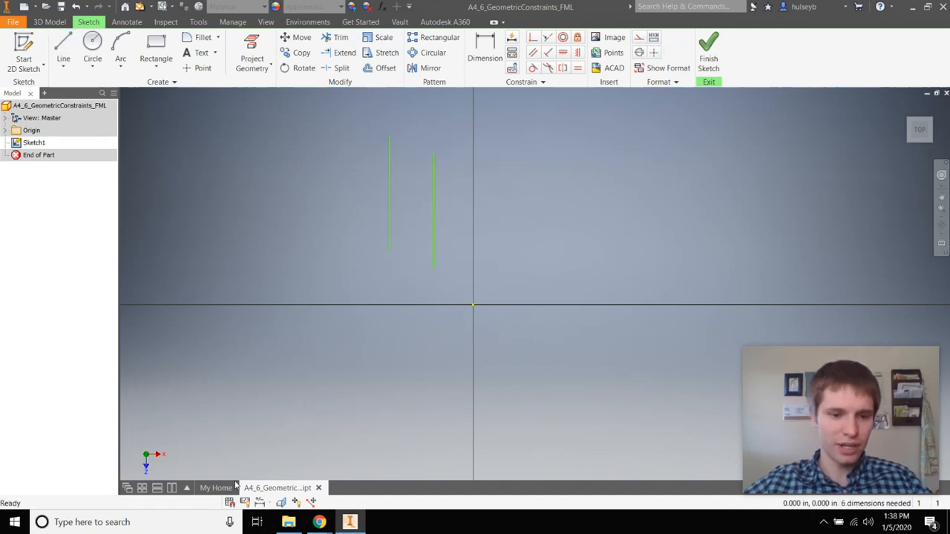
click(245, 503)
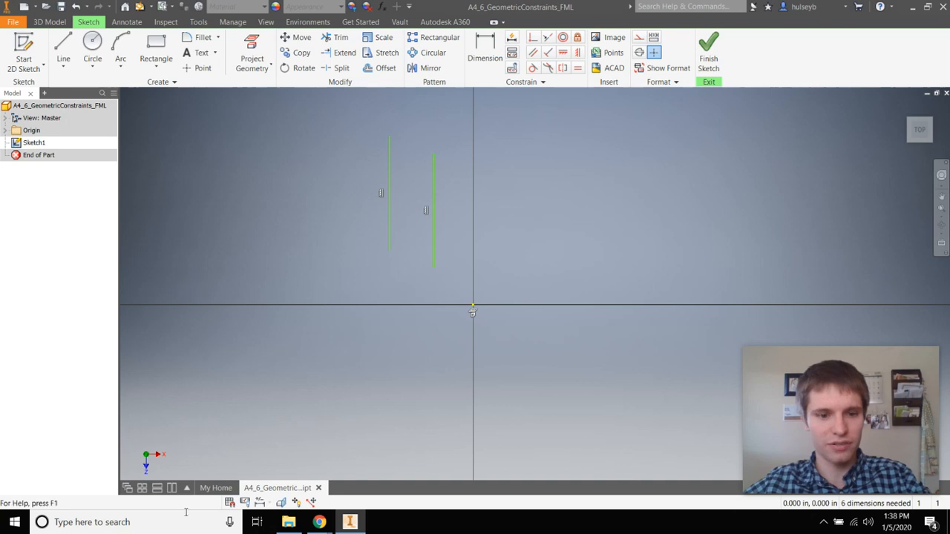
key(F9)
key(F8)
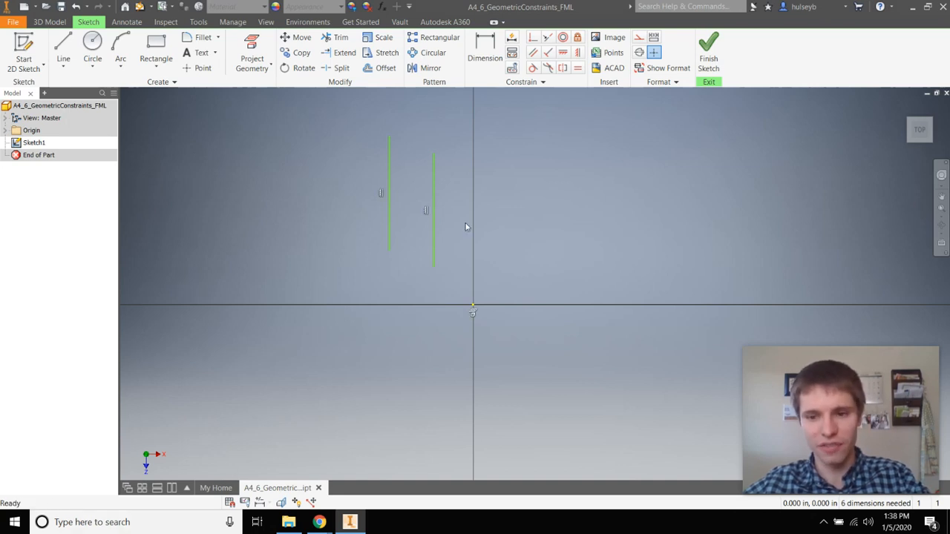
Move the right vertical line upward beside the left one.
click(381, 193)
click(423, 181)
drag(434, 190, 437, 159)
click(378, 251)
Crossing-select the projected origin point with its constraint and delete it.
click(475, 319)
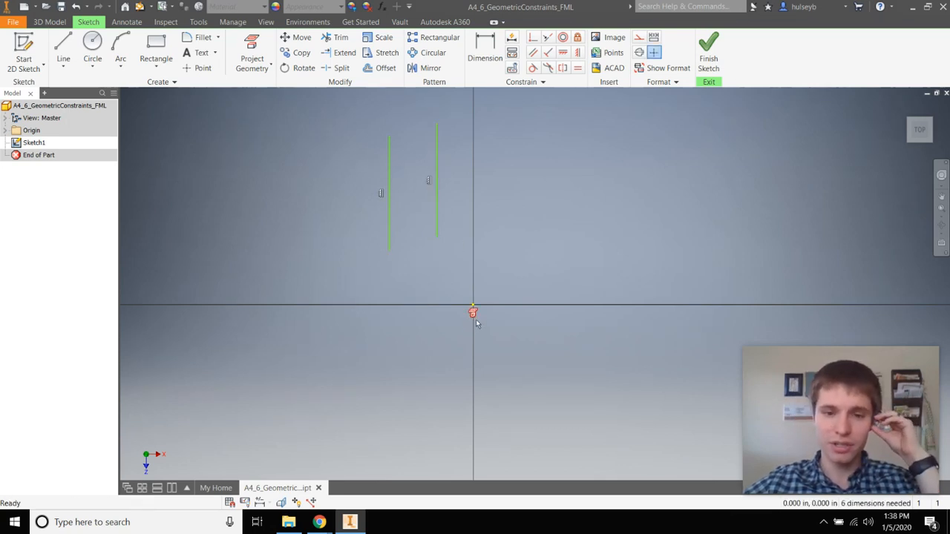
drag(503, 333, 449, 282)
click(465, 296)
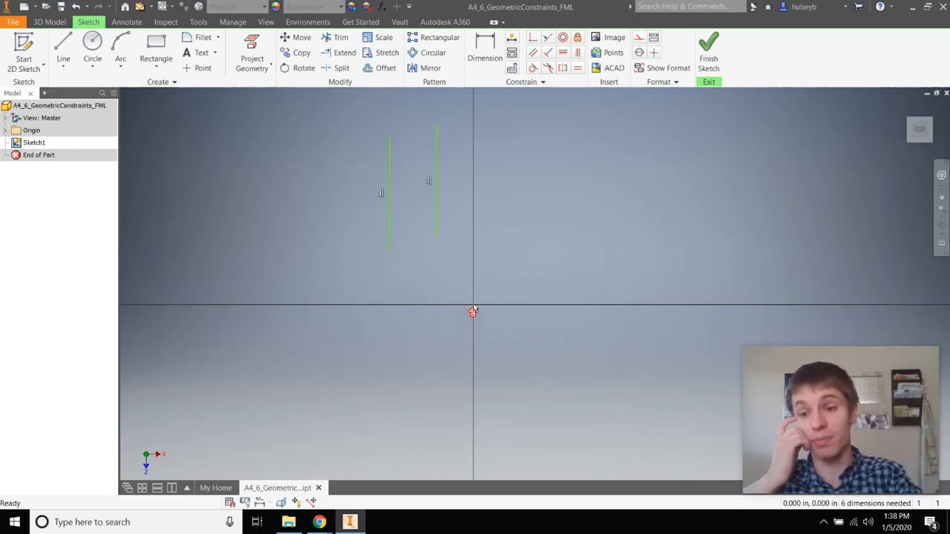
mouse_move(474, 307)
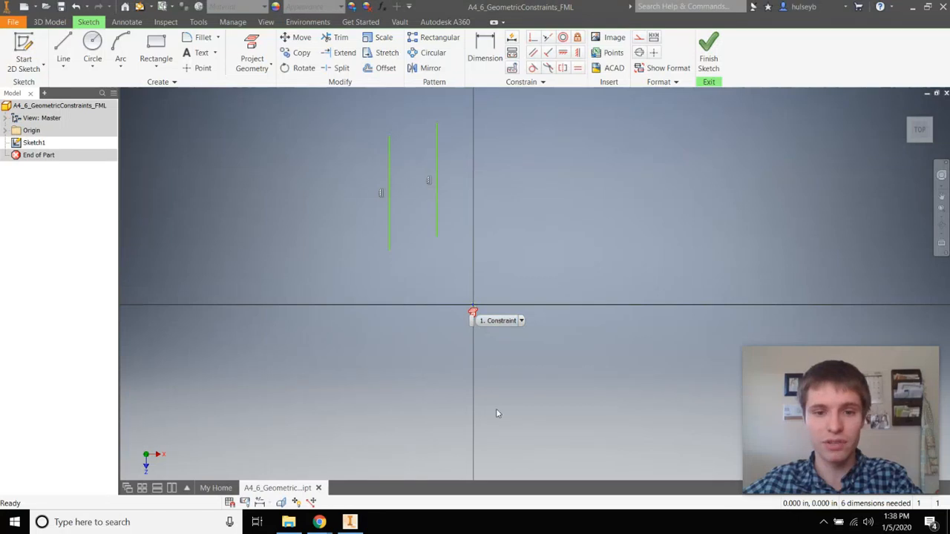
drag(513, 356, 445, 289)
key(Delete)
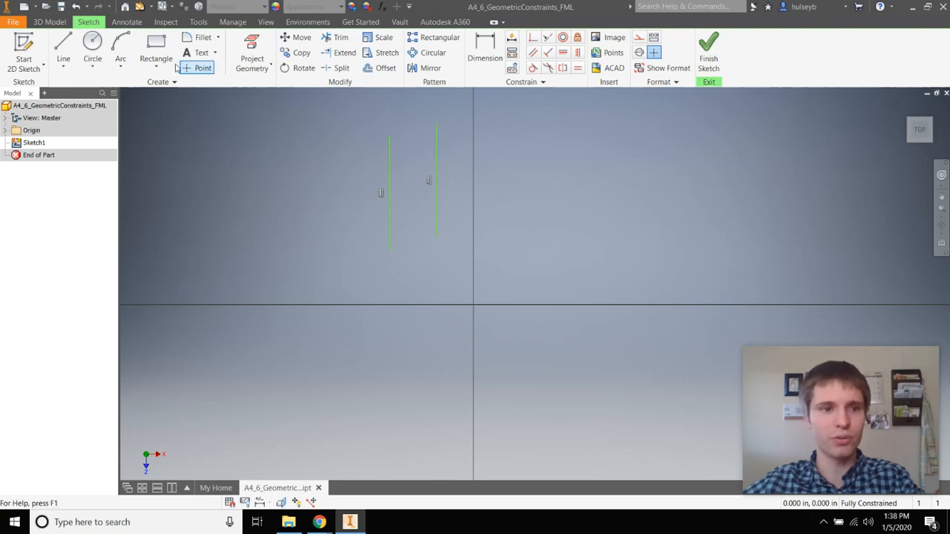
click(63, 46)
key(l)
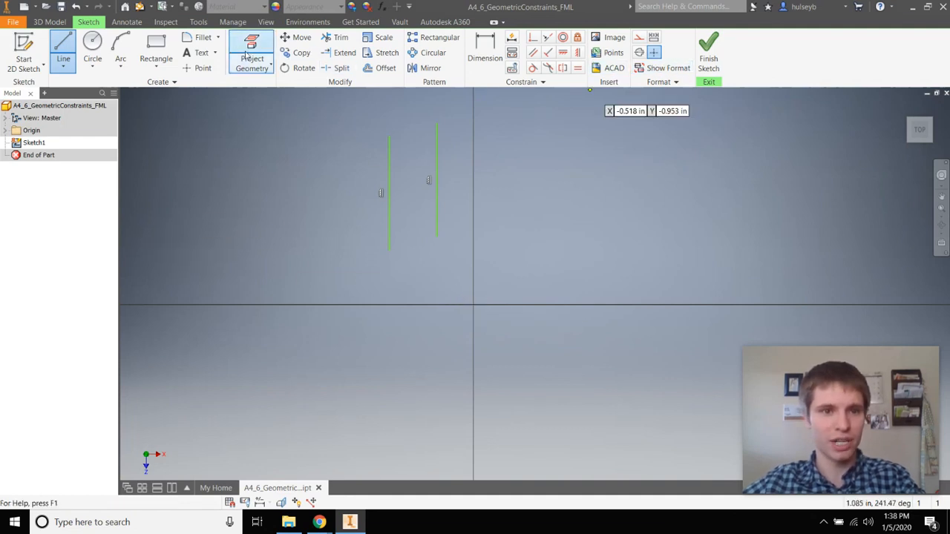
Project the part's origin center point back into the sketch.
click(252, 58)
click(6, 132)
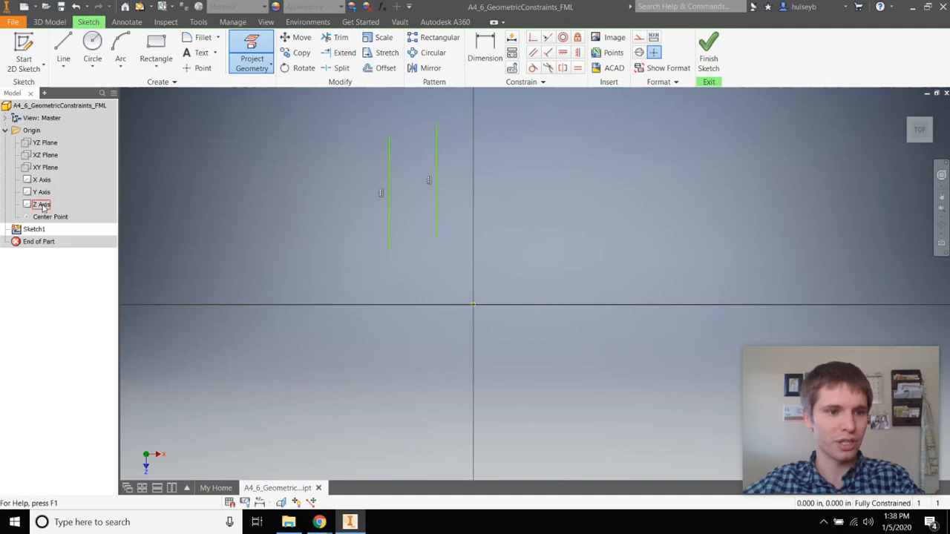
right_click(442, 294)
click(479, 295)
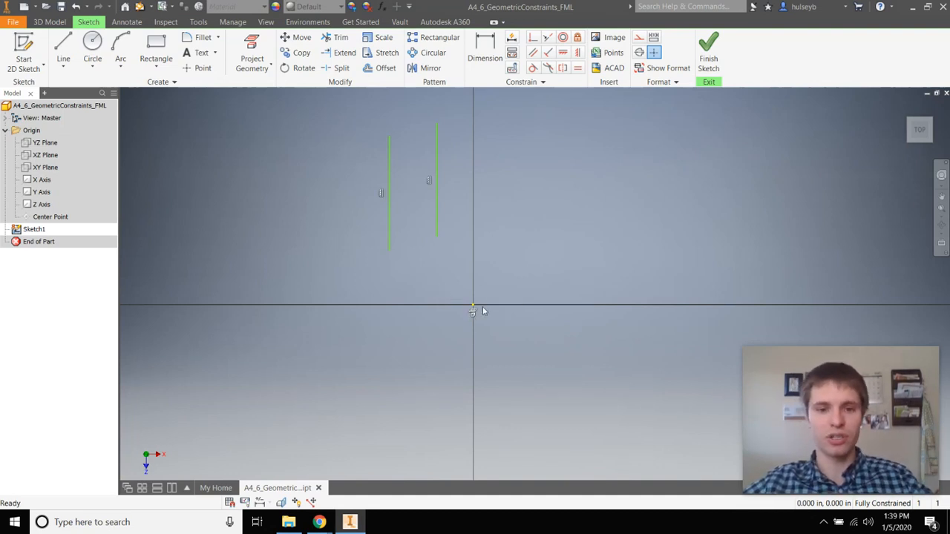
Draw two slanted lines from the vertical lines' bottoms, the lower one through the origin.
click(63, 48)
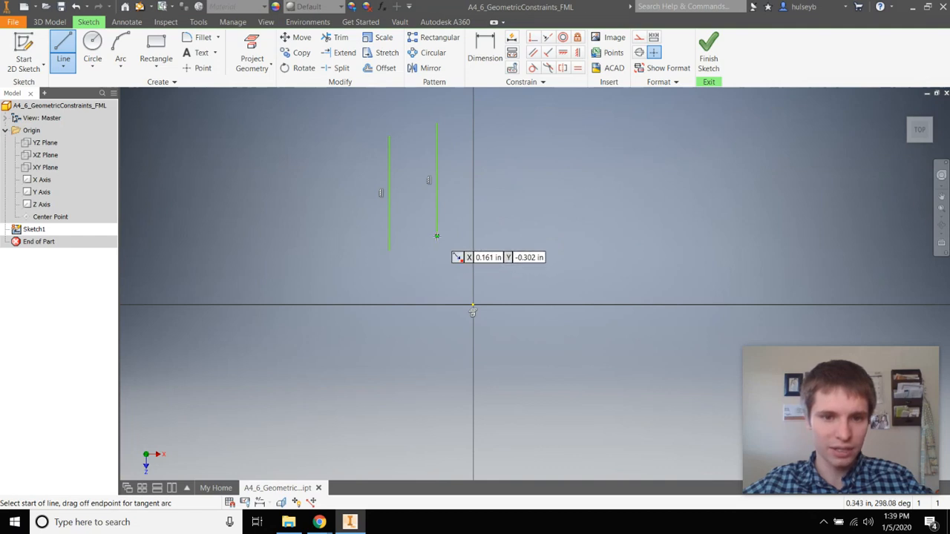
click(437, 236)
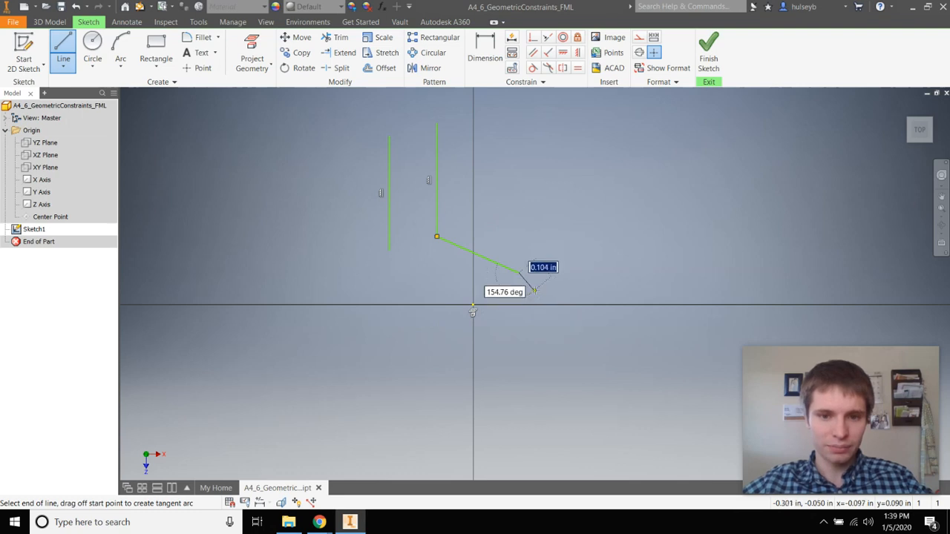
right_click(535, 291)
click(576, 291)
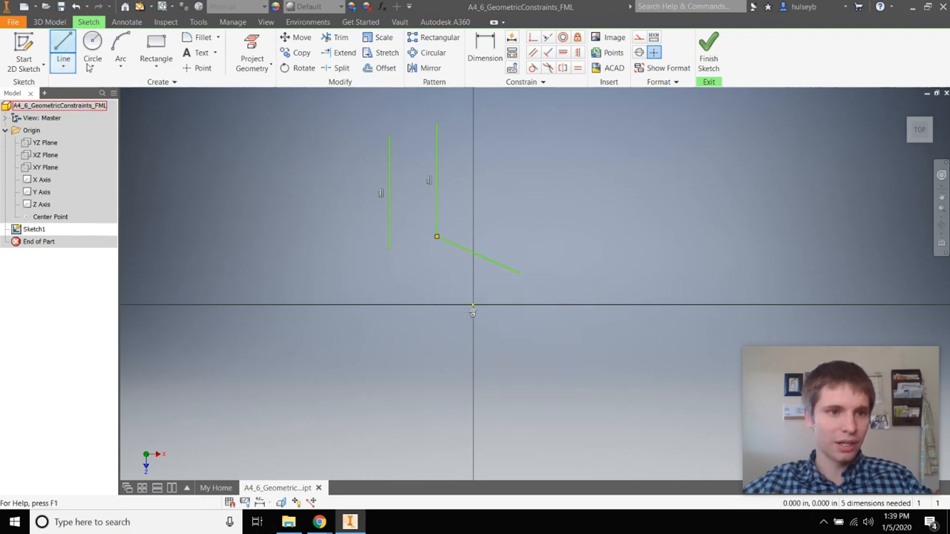
key(l)
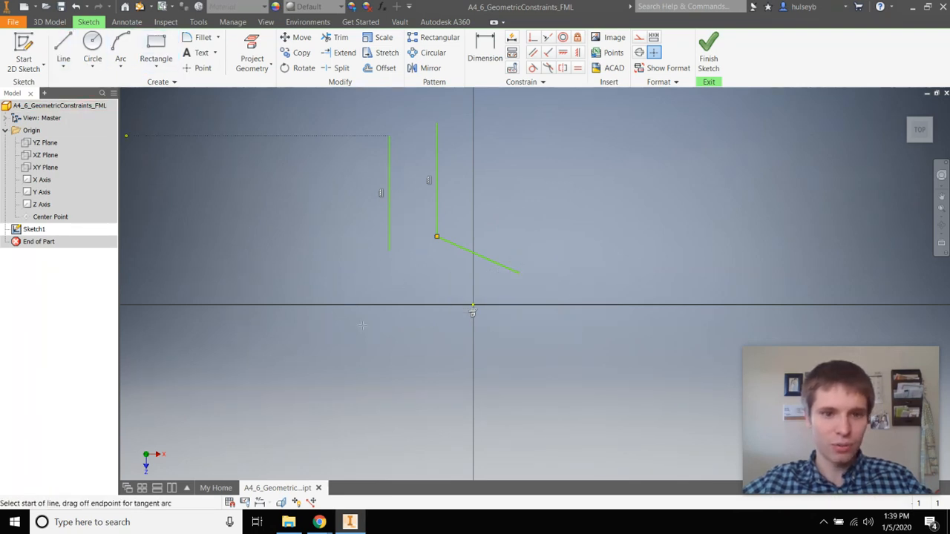
click(408, 282)
click(504, 337)
right_click(620, 353)
click(519, 354)
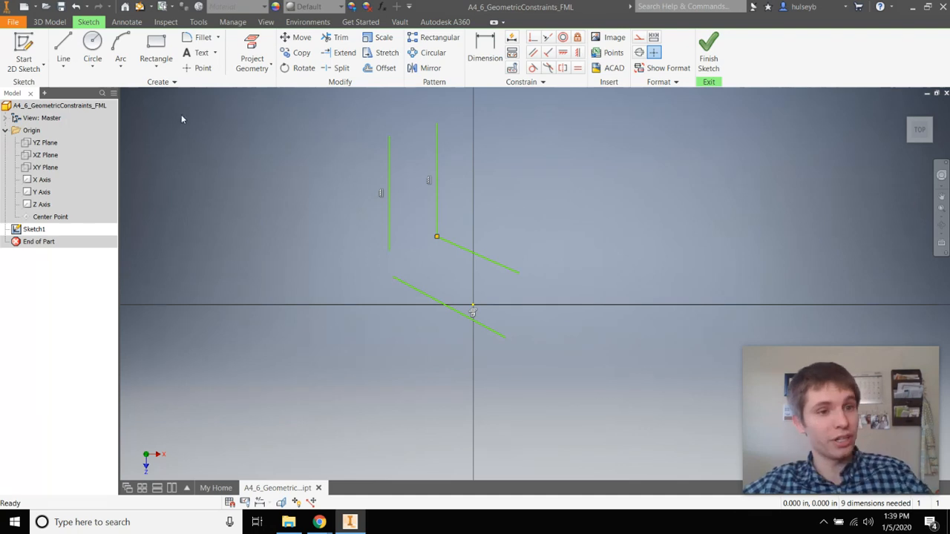
Make the lower slanted line perpendicular to the left vertical line.
click(533, 38)
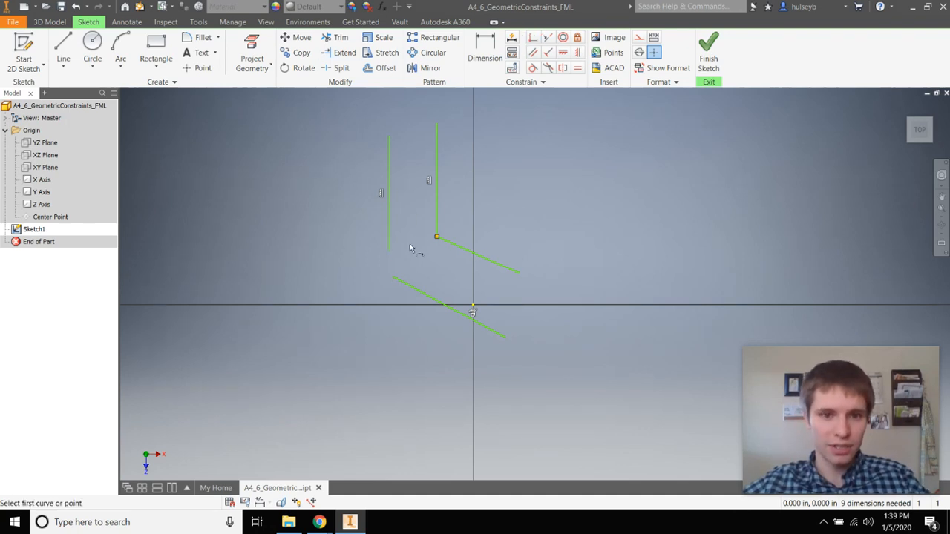
click(394, 281)
click(390, 254)
right_click(425, 259)
click(456, 261)
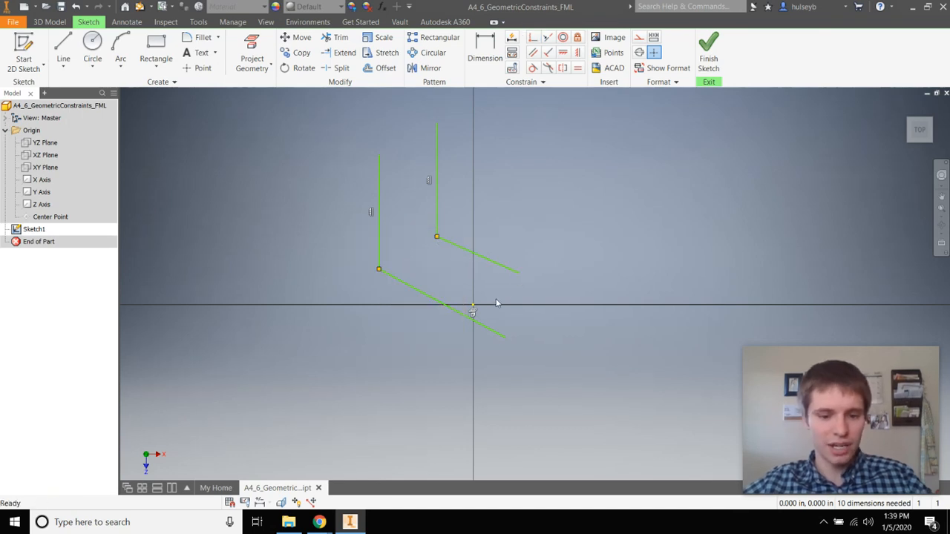
Drag line endpoints with degrees of freedom shown, lengthening the upper line and tilting the lower one.
drag(519, 273, 570, 269)
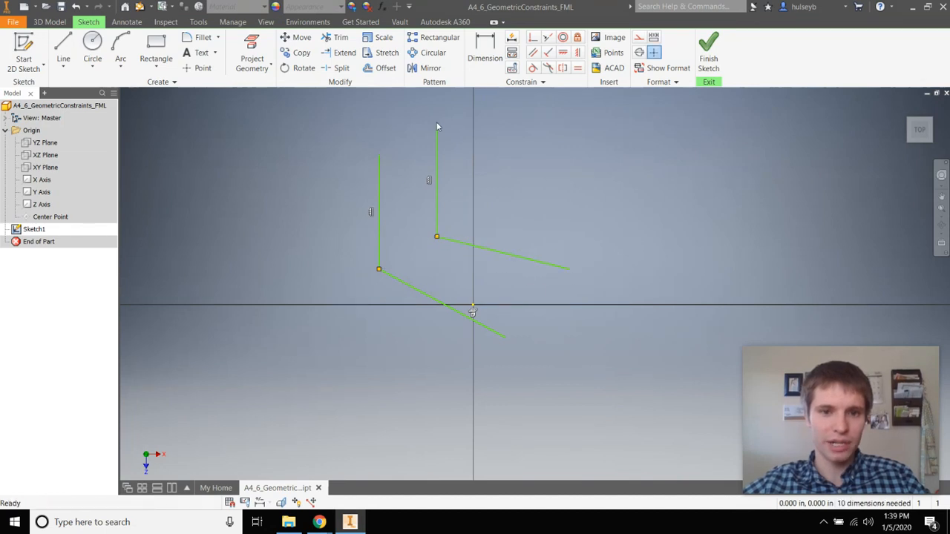
mouse_move(437, 126)
mouse_down()
mouse_move(502, 180)
mouse_move(418, 149)
mouse_move(413, 159)
mouse_move(428, 143)
mouse_up()
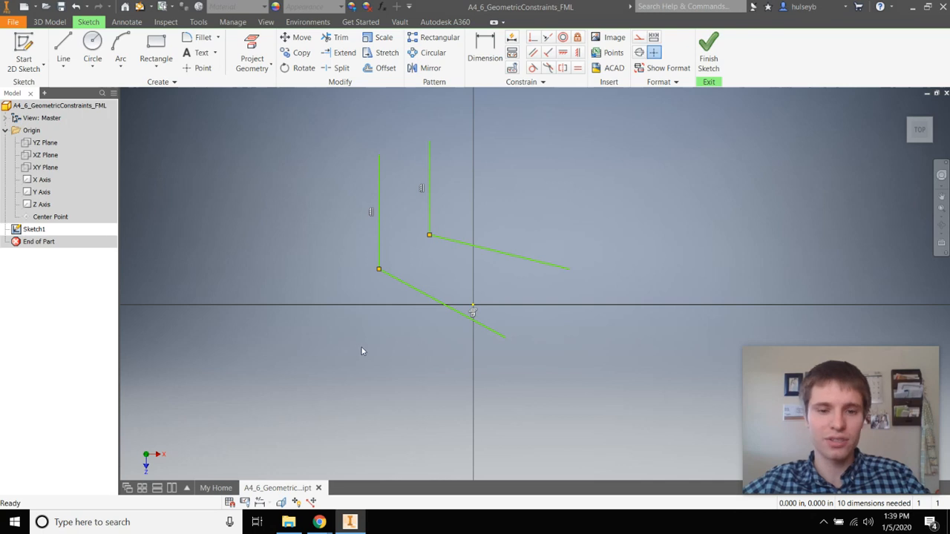
click(296, 503)
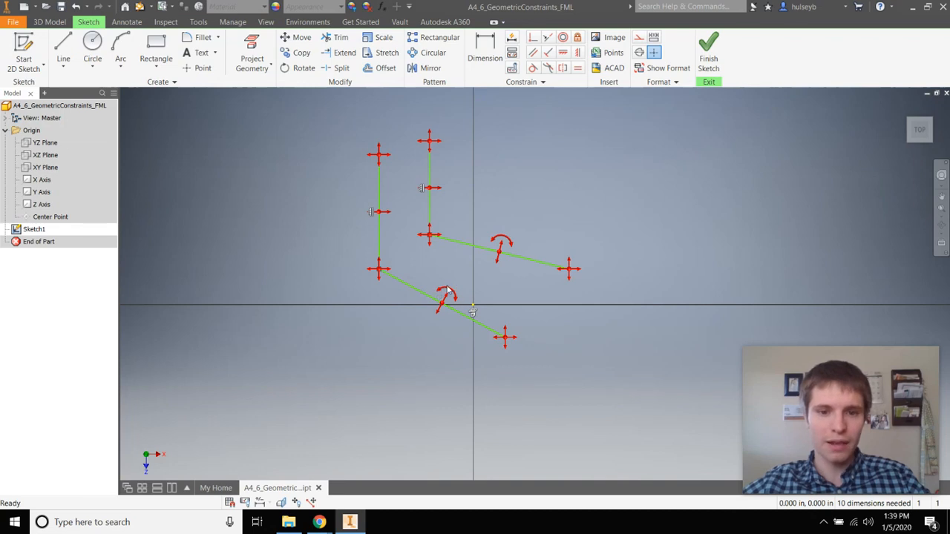
mouse_move(505, 339)
mouse_down()
mouse_move(509, 383)
mouse_move(552, 344)
mouse_move(530, 314)
mouse_move(544, 325)
mouse_up()
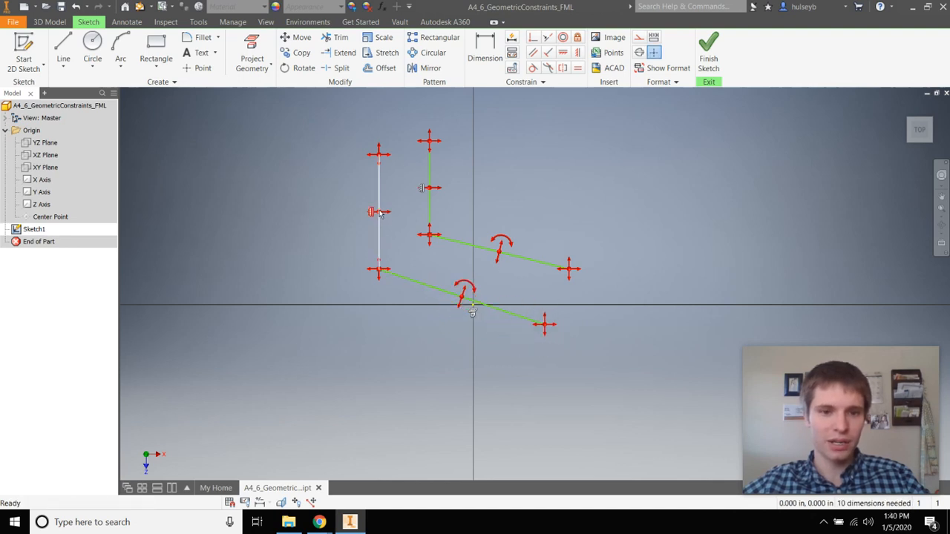
mouse_move(378, 193)
mouse_down()
mouse_move(396, 200)
mouse_move(361, 203)
mouse_move(383, 205)
mouse_up()
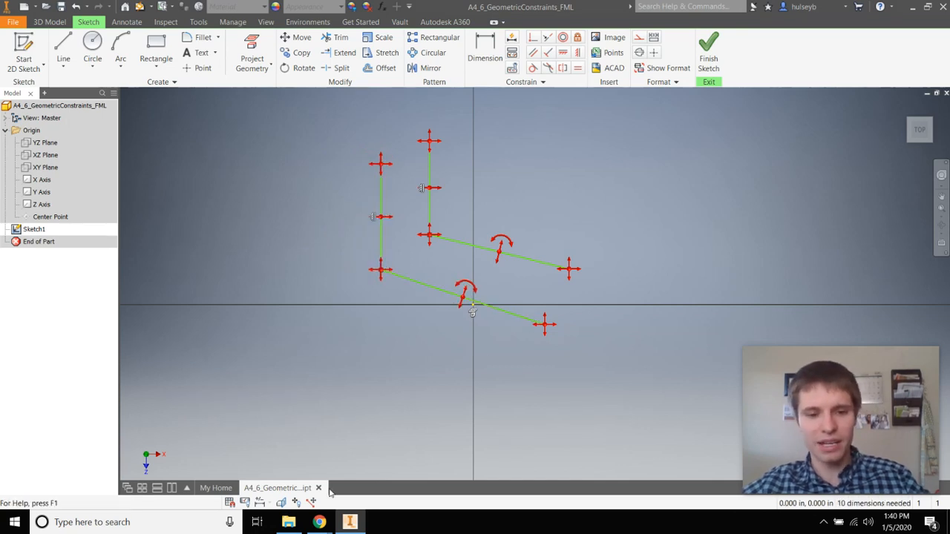
click(296, 503)
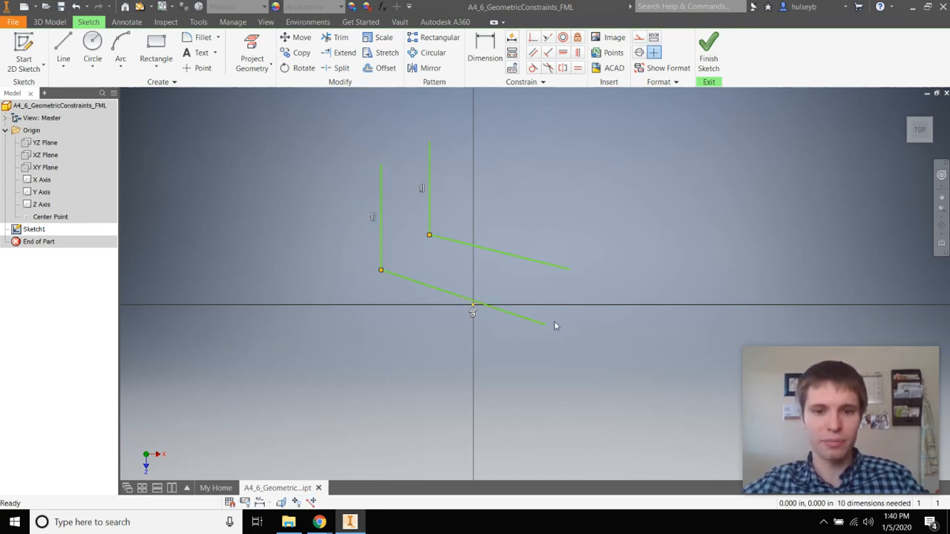
drag(546, 326, 526, 363)
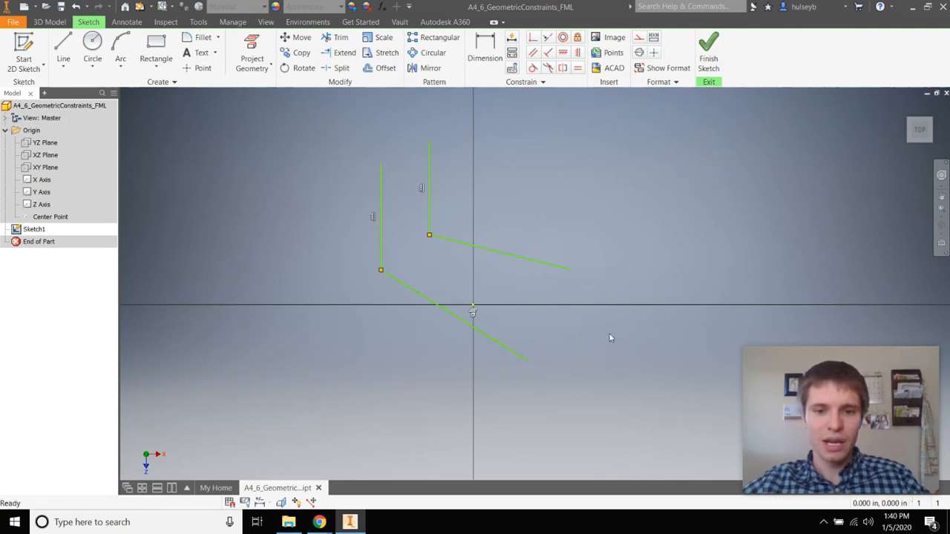
Make the lower slanted line parallel to the upper slanted line.
click(533, 53)
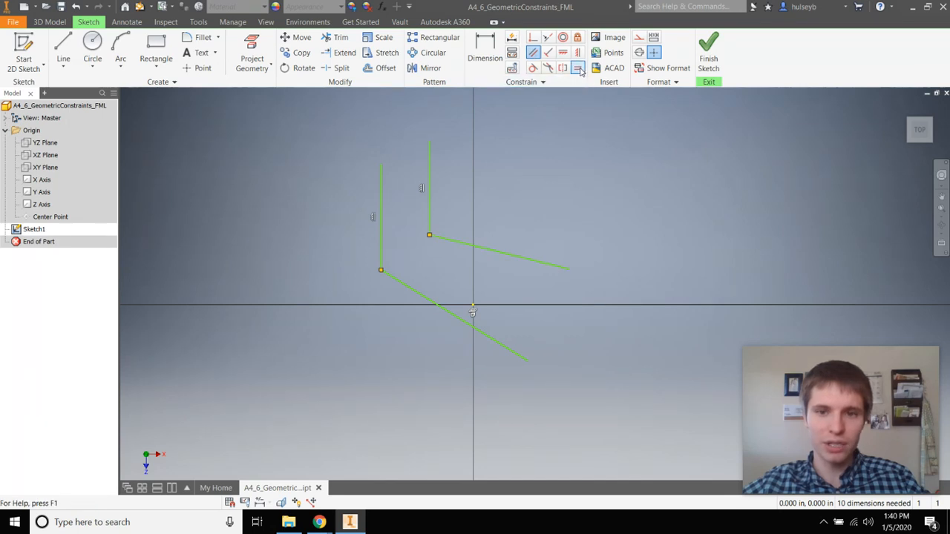
click(508, 255)
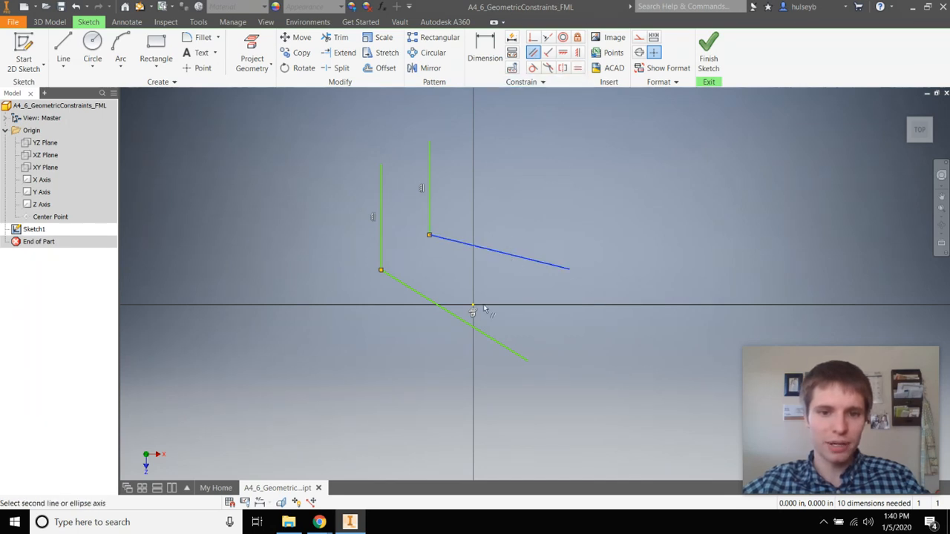
click(472, 326)
right_click(421, 395)
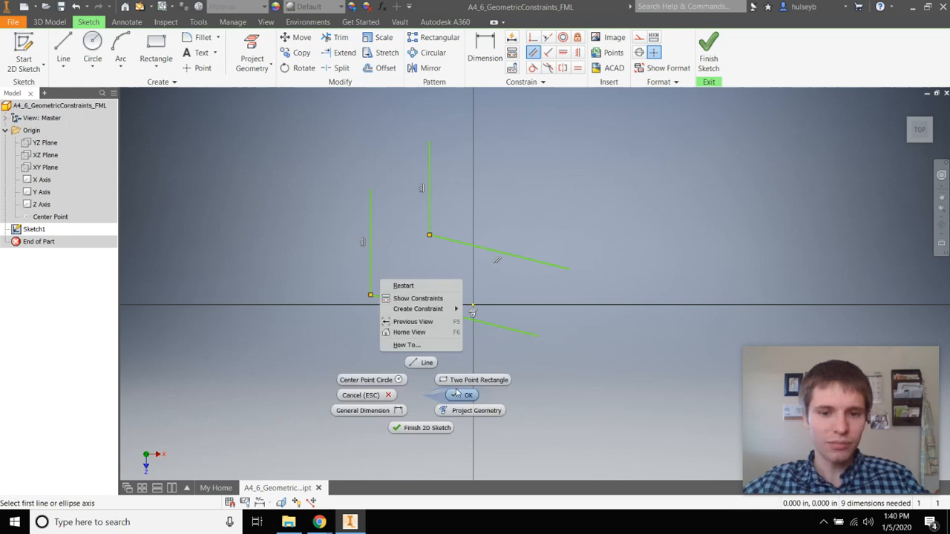
click(459, 394)
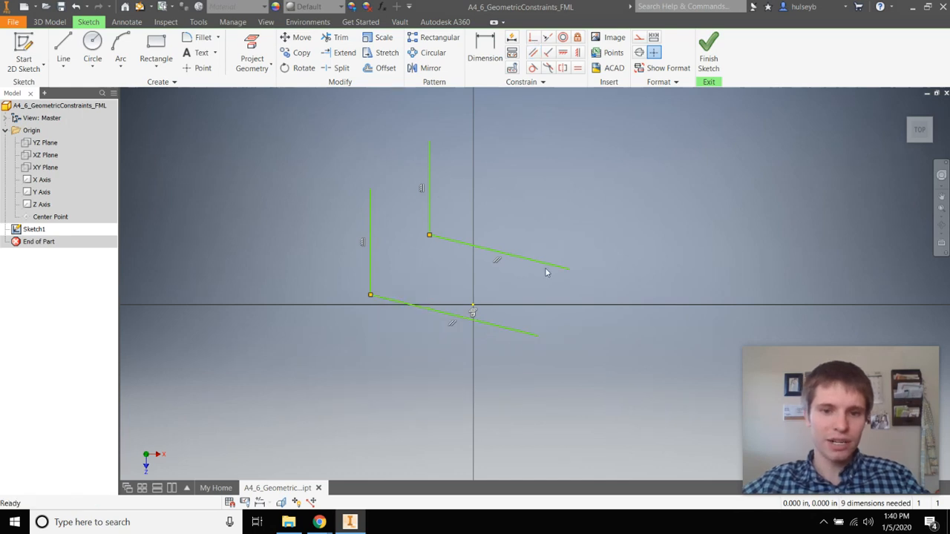
Start a coincident constraint on the lower line and cancel it without applying.
click(533, 39)
click(394, 301)
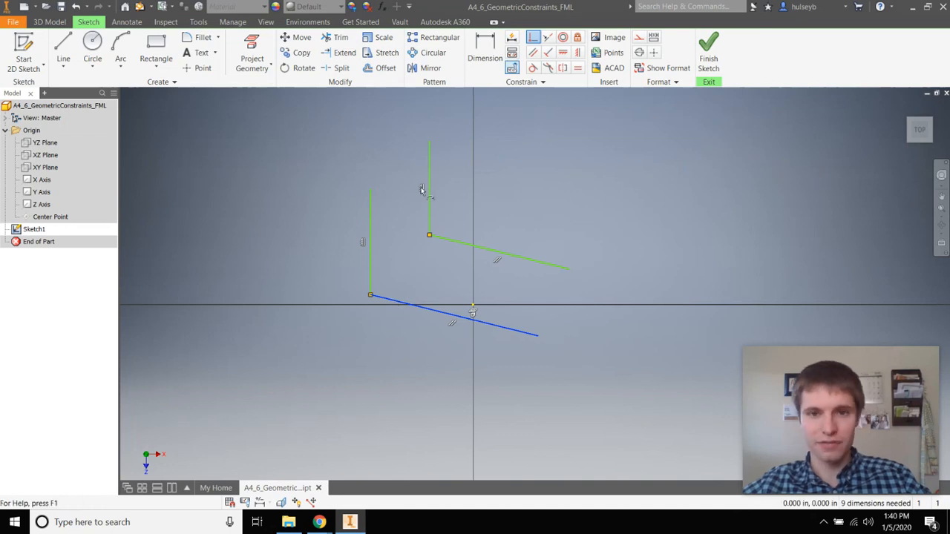
right_click(331, 327)
click(333, 290)
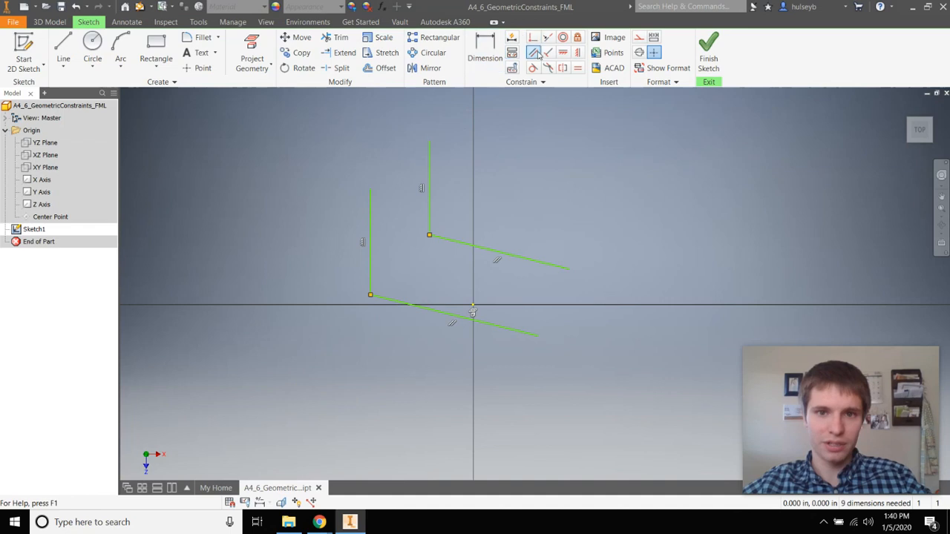
Constrain the bottom line perpendicular to the left upright.
click(548, 53)
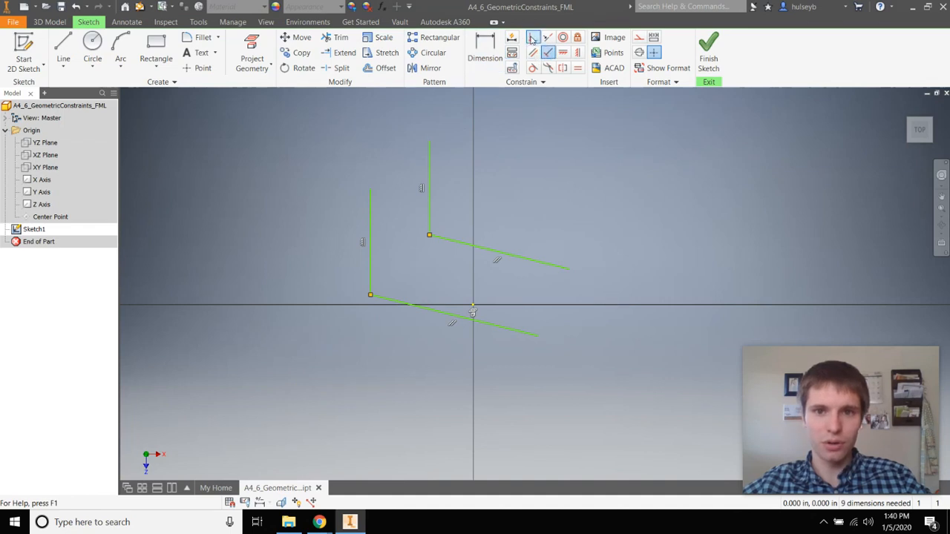
click(407, 307)
click(370, 279)
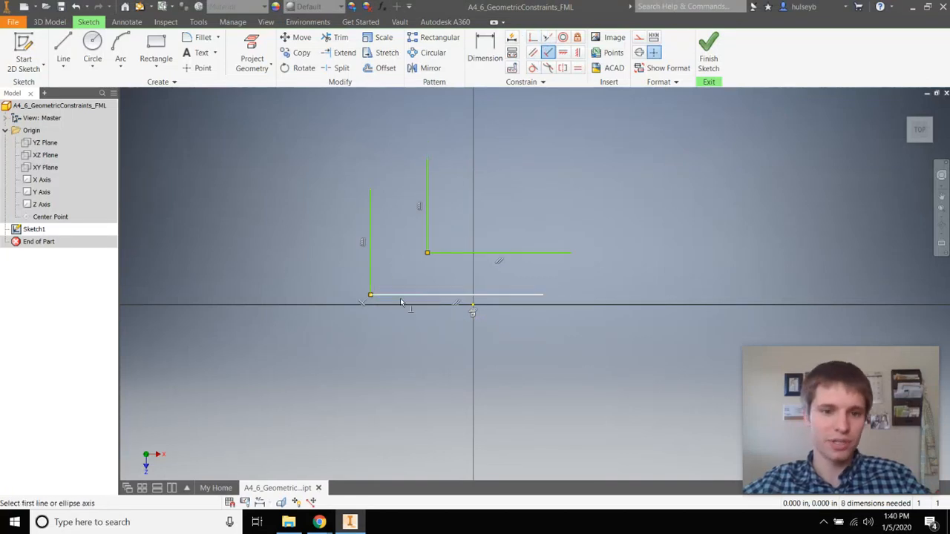
right_click(425, 359)
click(463, 361)
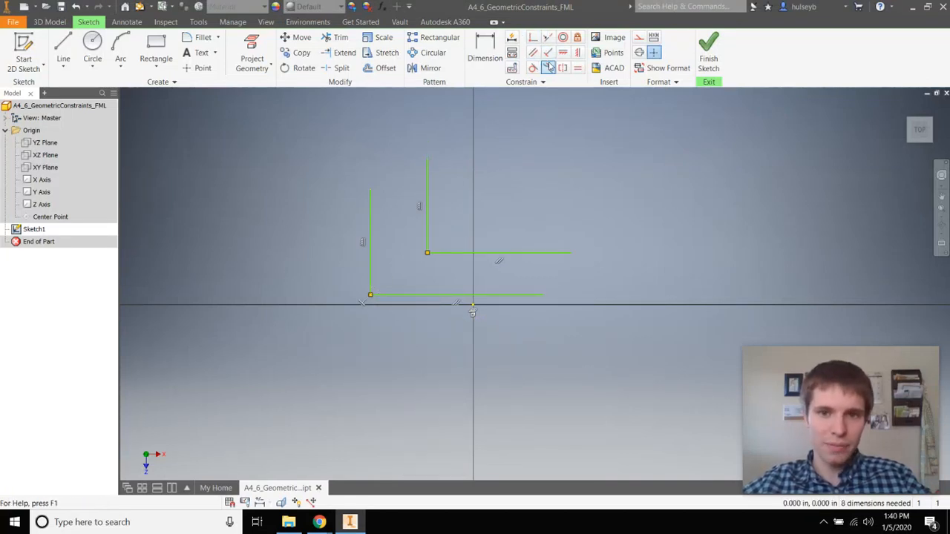
Try a Horizontal constraint on the upper leg line and cancel the over-constrain warning.
click(562, 54)
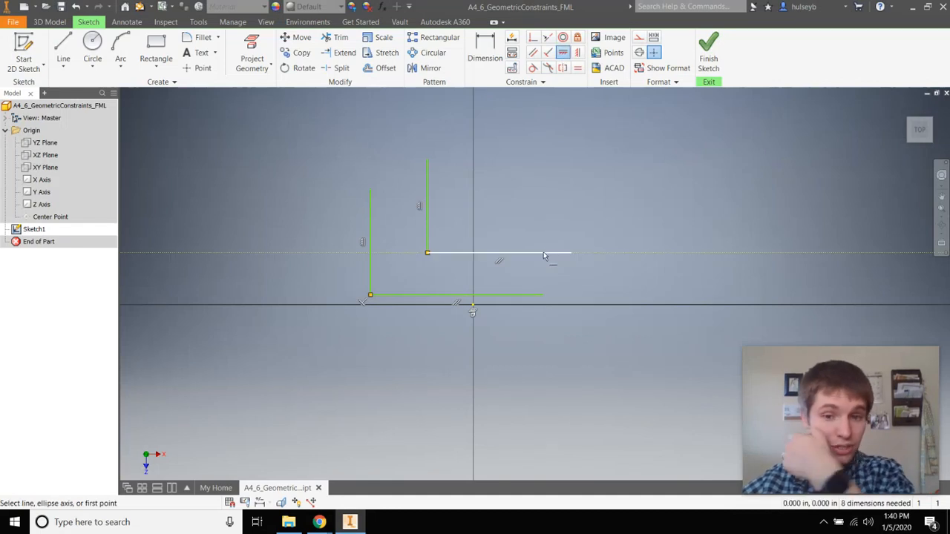
click(544, 254)
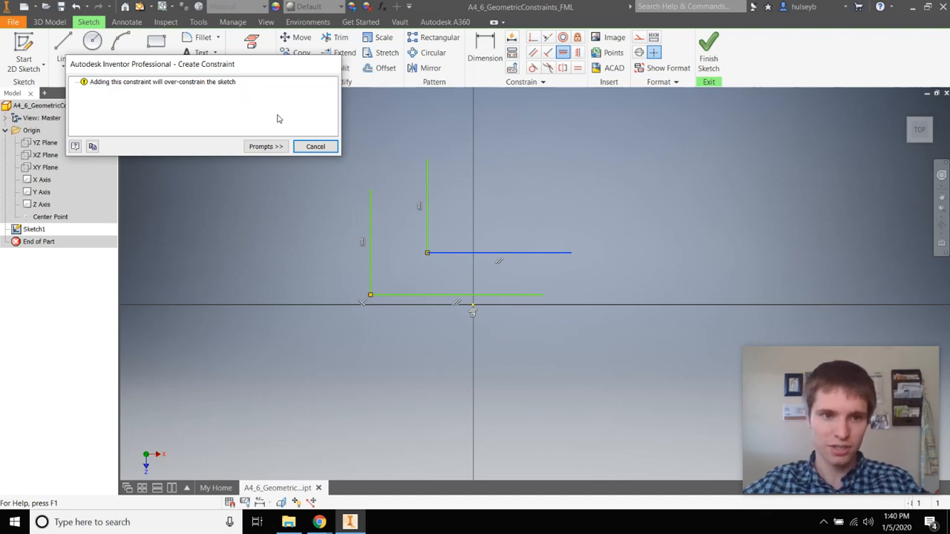
drag(241, 73, 277, 102)
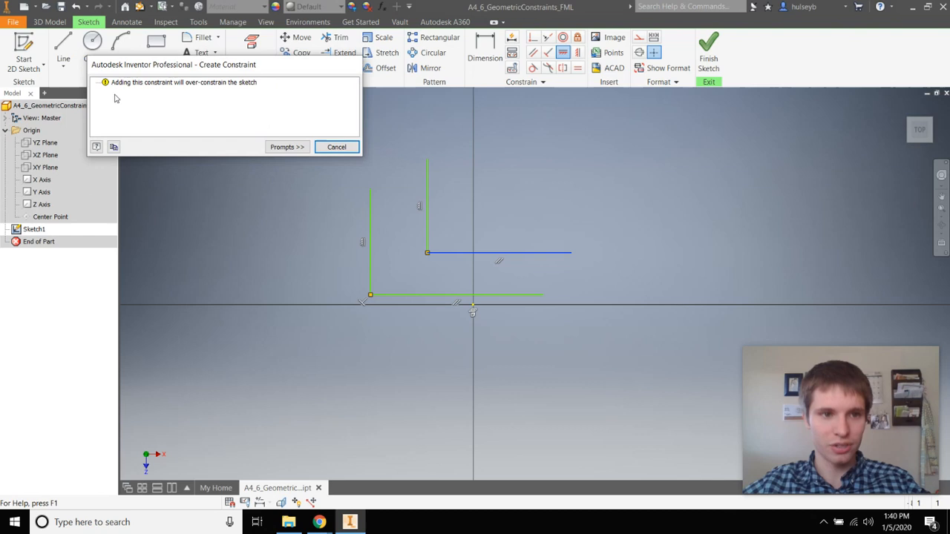
click(337, 147)
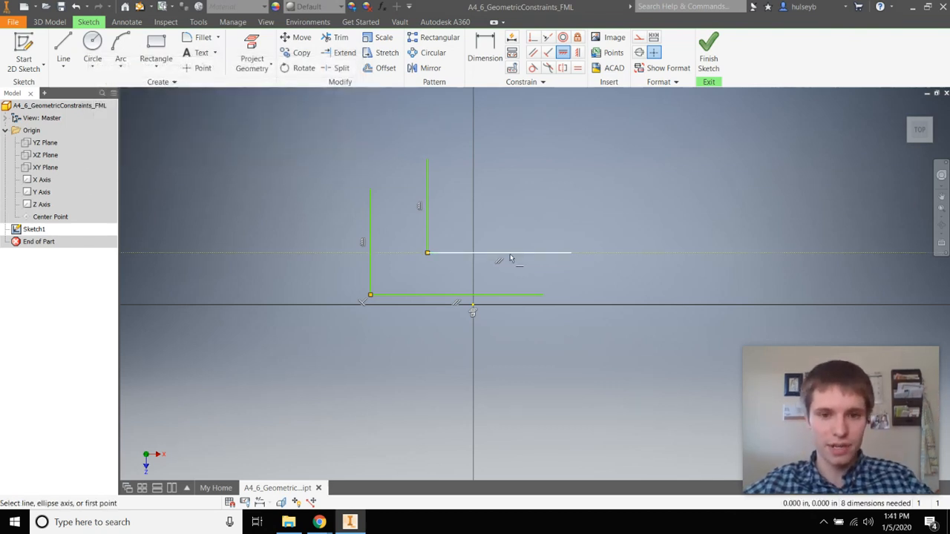
Cap the two uprights with a three-point arc across their tops.
right_click(274, 163)
click(314, 164)
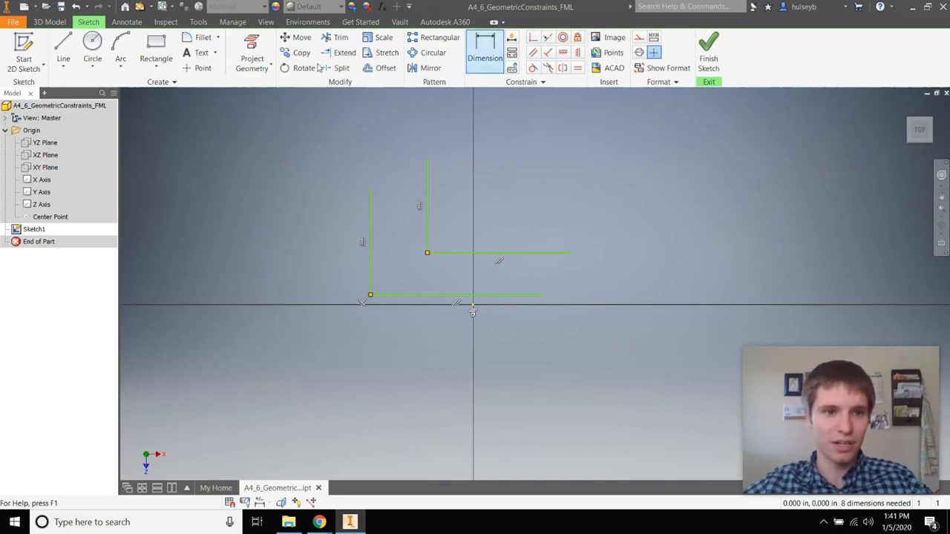
click(120, 52)
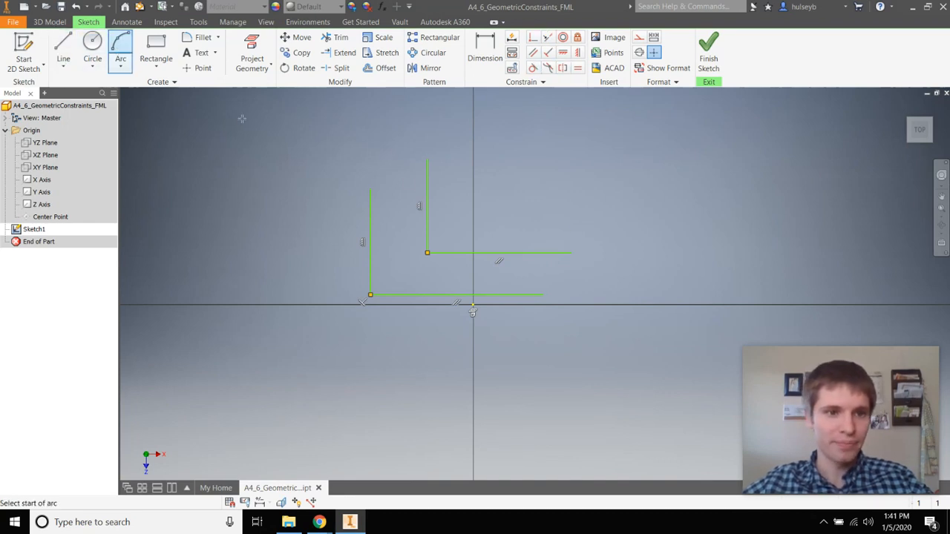
click(370, 190)
click(427, 158)
click(382, 164)
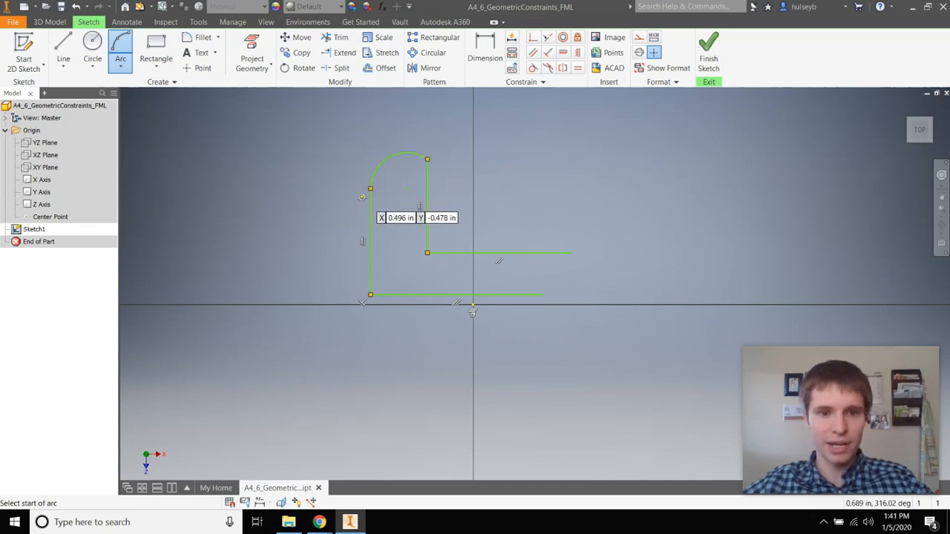
Join the bottom line and upper leg ends with a corner arc, then nudge the bottom line up.
click(540, 295)
click(571, 252)
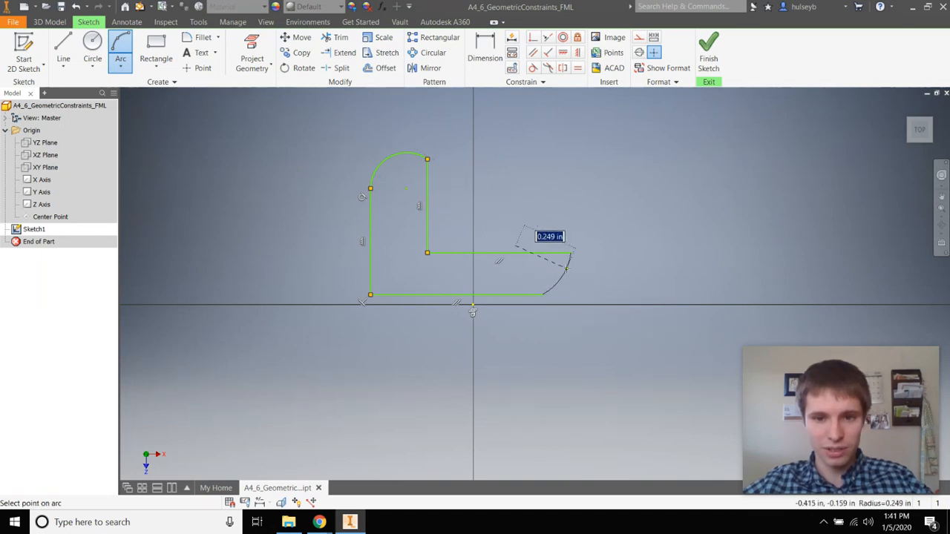
click(568, 268)
right_click(636, 265)
click(682, 267)
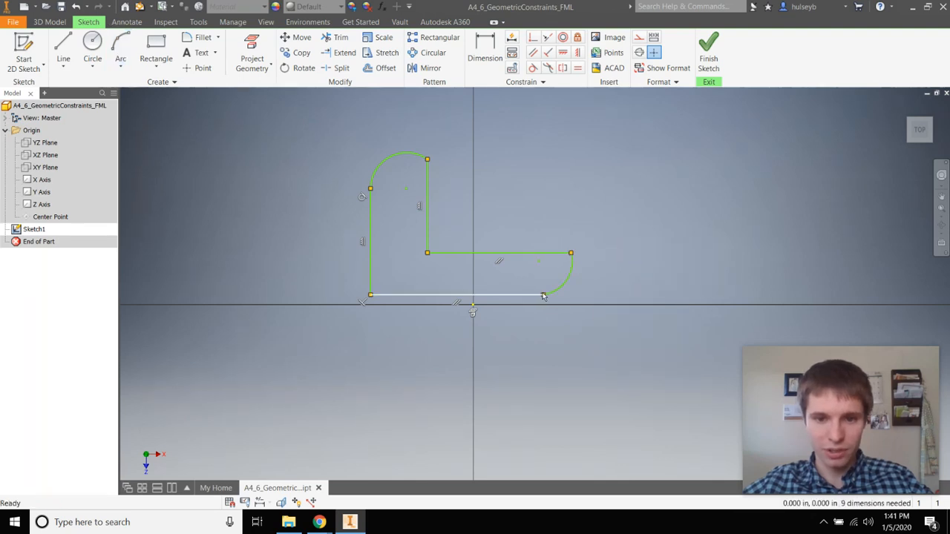
mouse_move(544, 296)
mouse_down()
mouse_move(563, 279)
mouse_move(530, 288)
mouse_move(537, 282)
mouse_up()
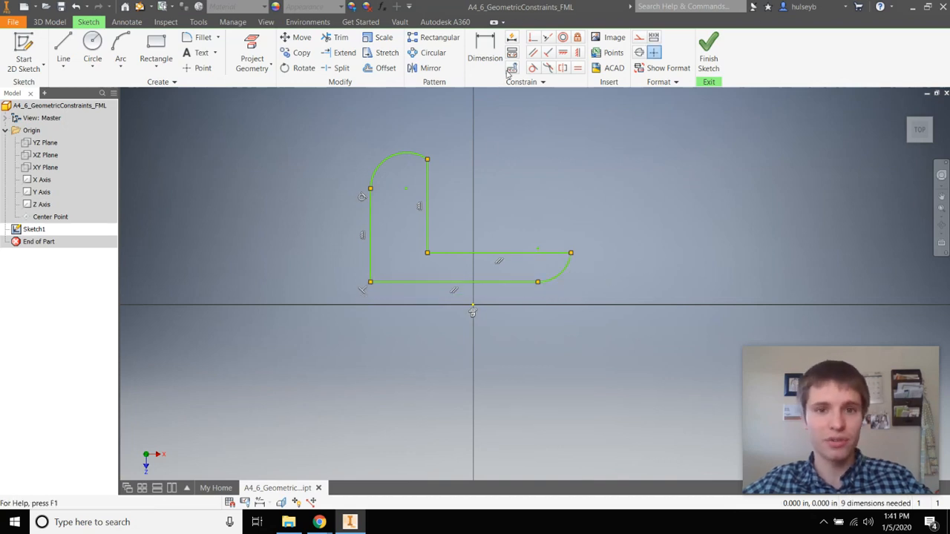
Make the top arc tangent to both the right and left uprights.
click(533, 68)
click(418, 156)
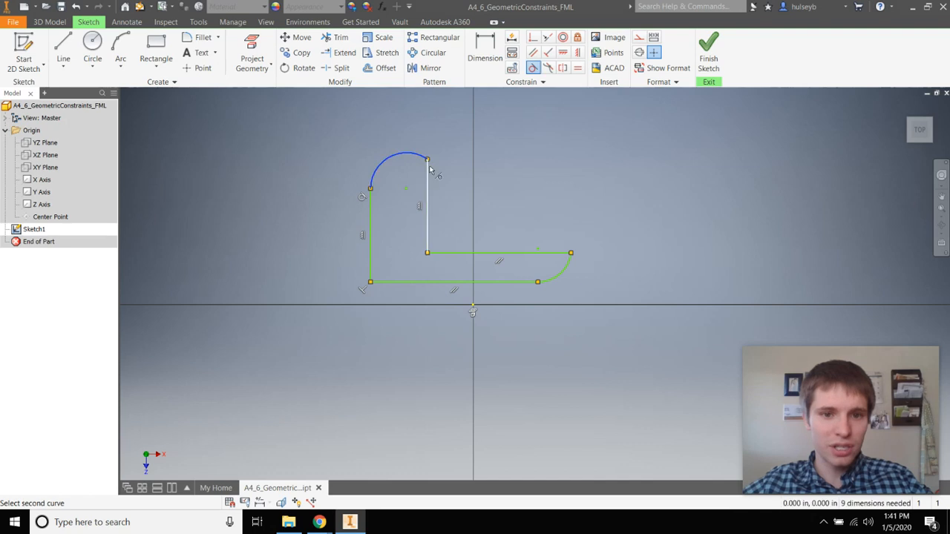
click(428, 169)
click(524, 282)
click(560, 279)
Make the corner arc tangent to the bottom line and upper leg, then undo the collapsing last tangency.
click(530, 282)
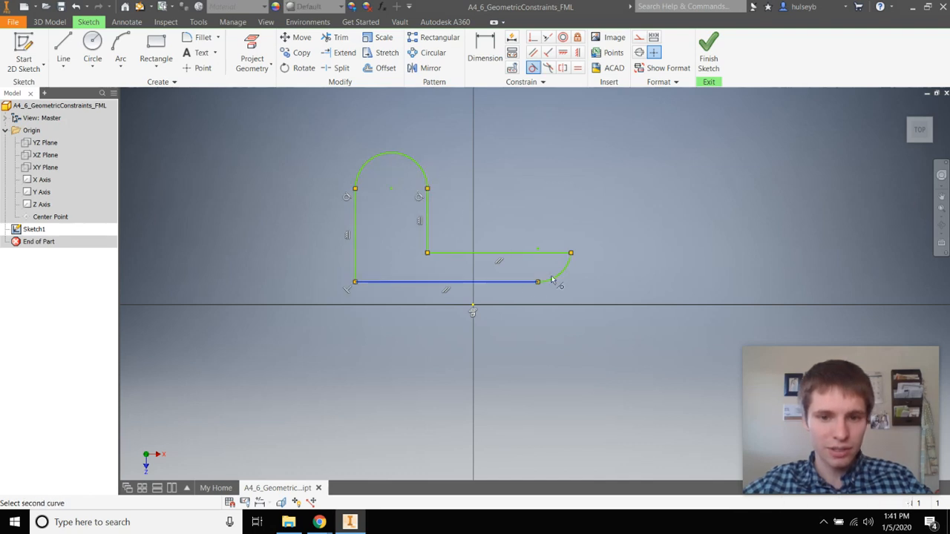
click(557, 282)
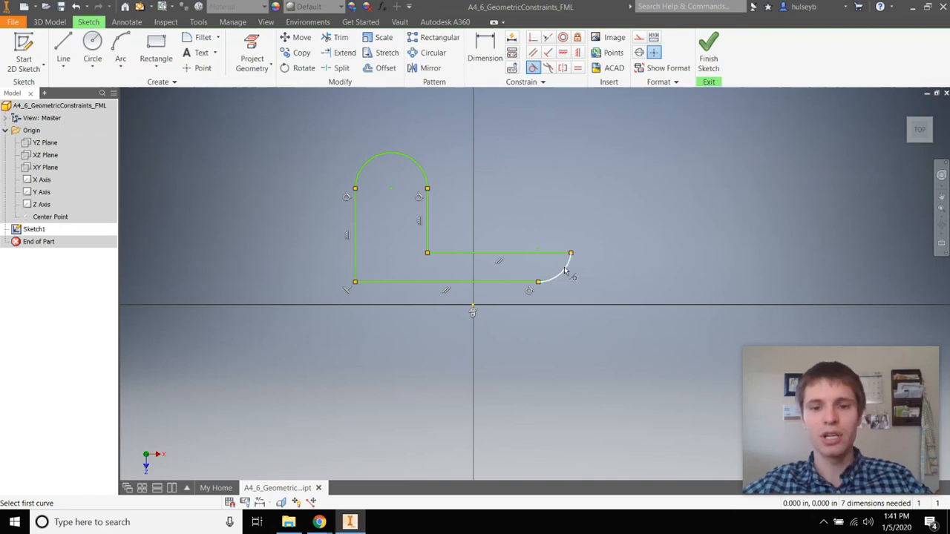
click(568, 271)
click(562, 254)
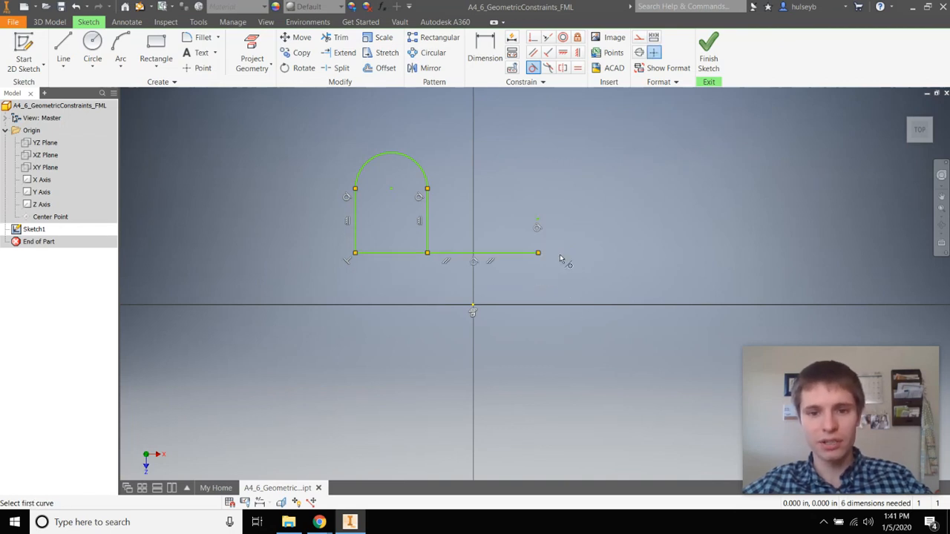
right_click(618, 236)
click(652, 239)
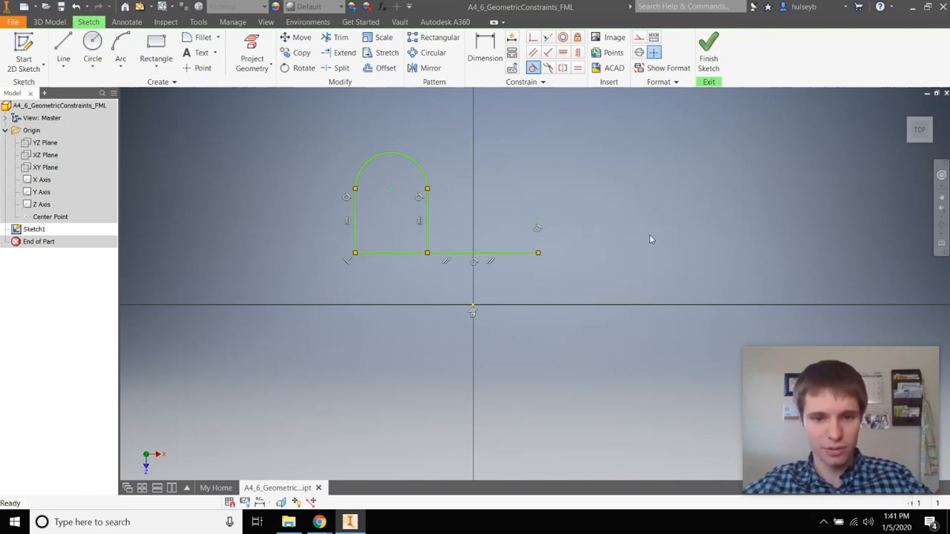
key(ctrl+z)
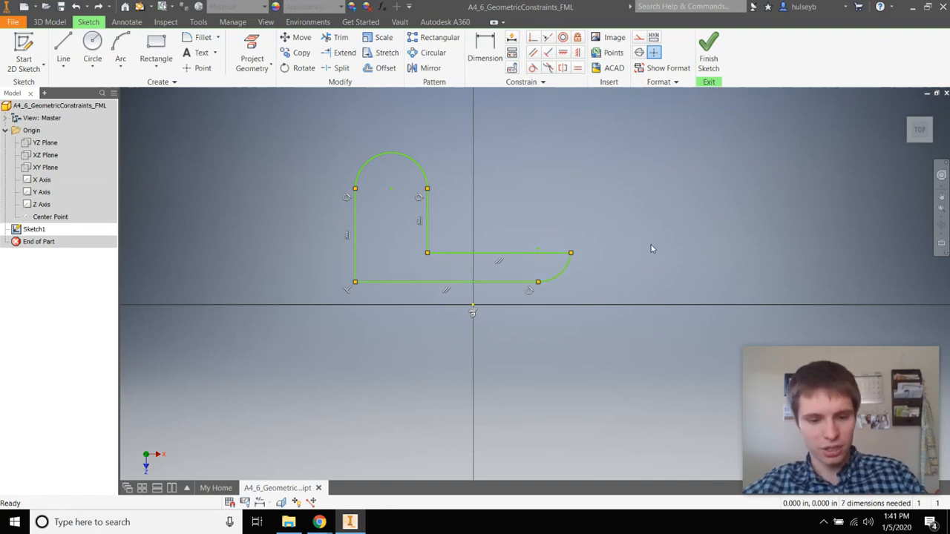
key(ctrl+y)
key(ctrl+z)
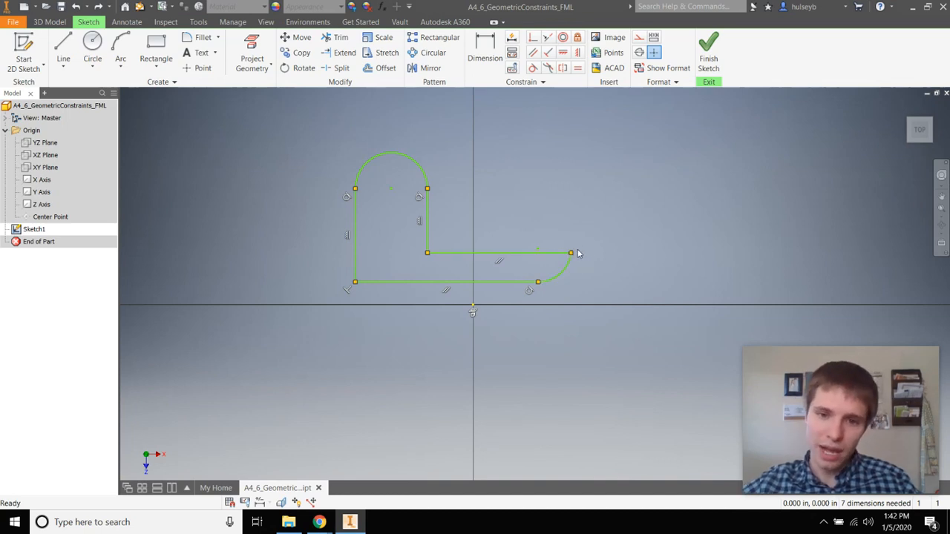
Slide the corner arc's end left along the leg and re-apply its tangency to the upper leg.
mouse_move(573, 253)
mouse_down()
mouse_move(537, 253)
mouse_move(545, 256)
mouse_up()
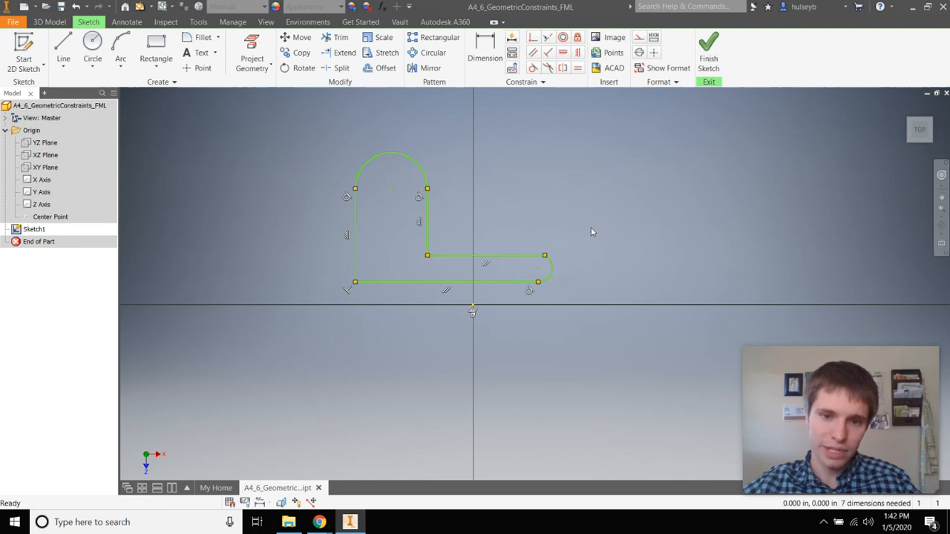
click(533, 68)
click(552, 269)
click(528, 255)
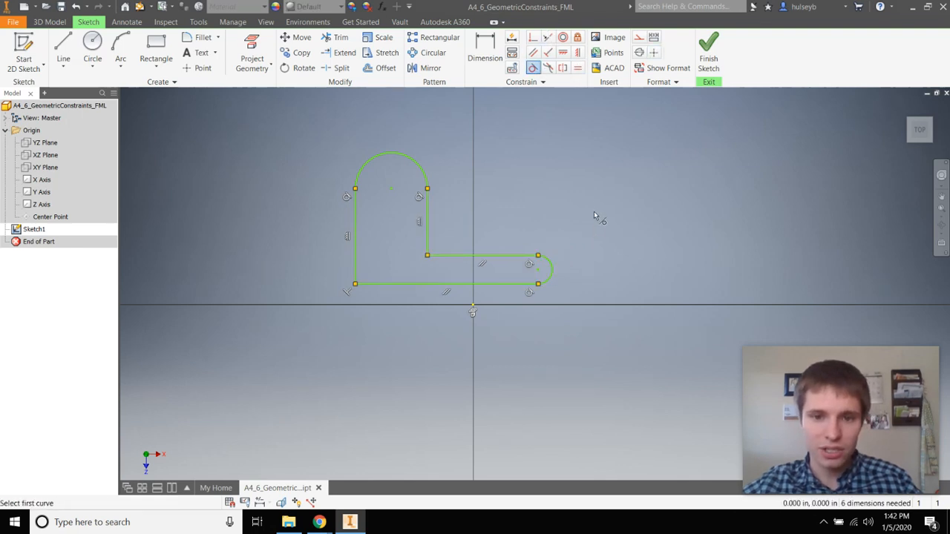
click(624, 213)
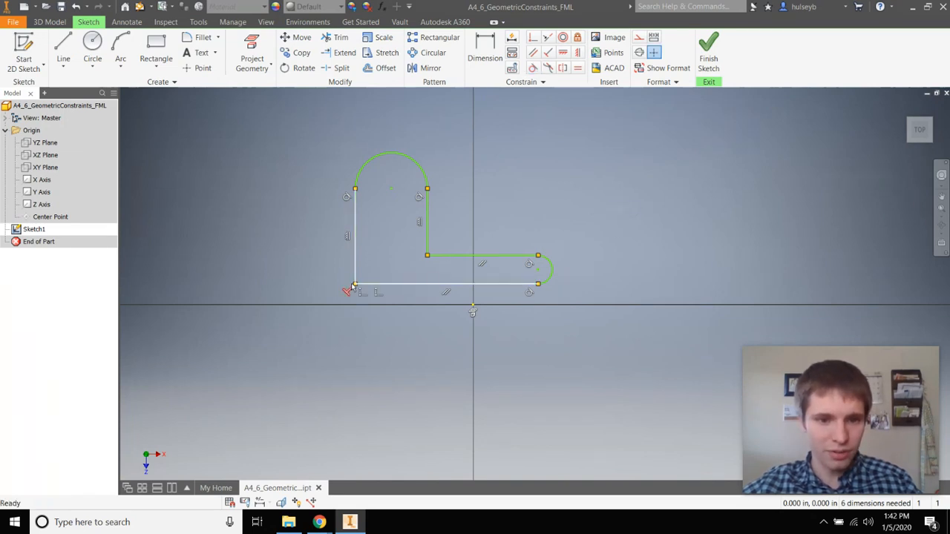
Reshape the uprights by dragging, then drag the top line and end arc left to shorten the leg.
mouse_move(446, 291)
mouse_down()
mouse_move(446, 330)
mouse_move(447, 293)
mouse_up()
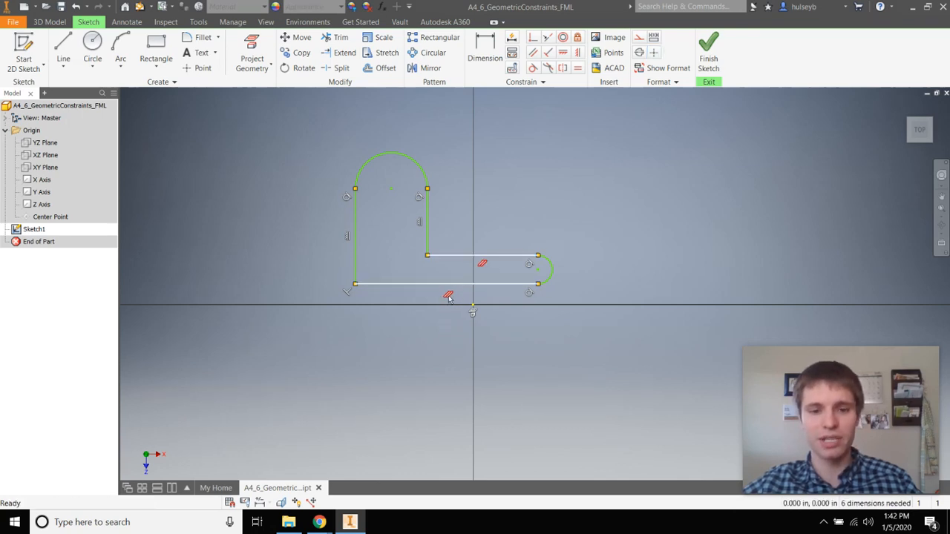
mouse_move(427, 295)
mouse_down()
mouse_move(421, 278)
mouse_move(424, 285)
mouse_up()
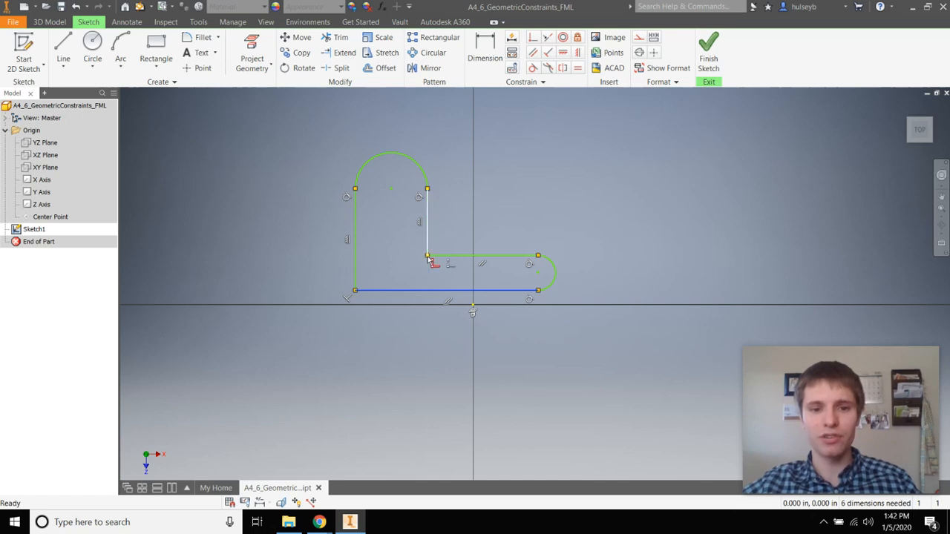
mouse_move(428, 259)
mouse_down()
mouse_move(403, 264)
mouse_move(438, 264)
mouse_move(426, 257)
mouse_up()
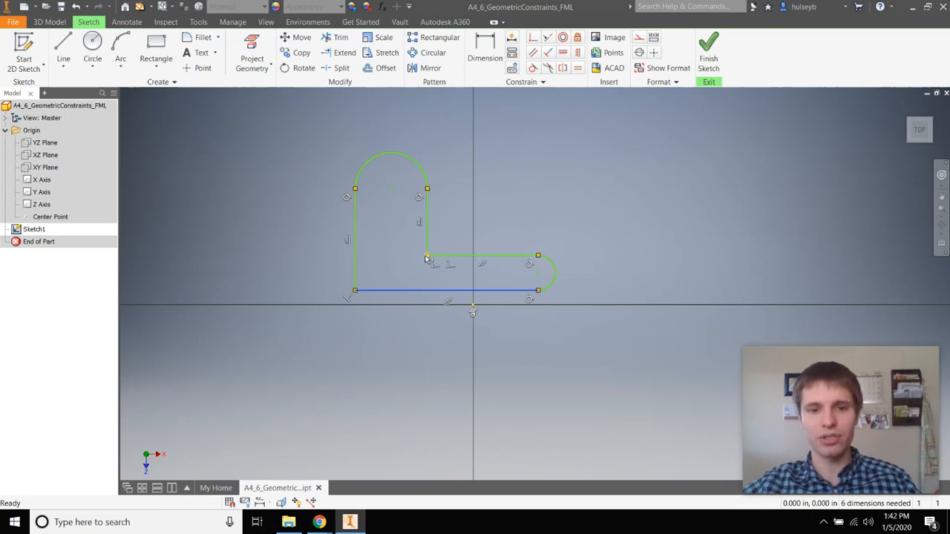
mouse_move(423, 258)
mouse_down()
mouse_move(423, 248)
mouse_move(383, 249)
mouse_move(441, 248)
mouse_move(403, 259)
mouse_move(412, 256)
mouse_up()
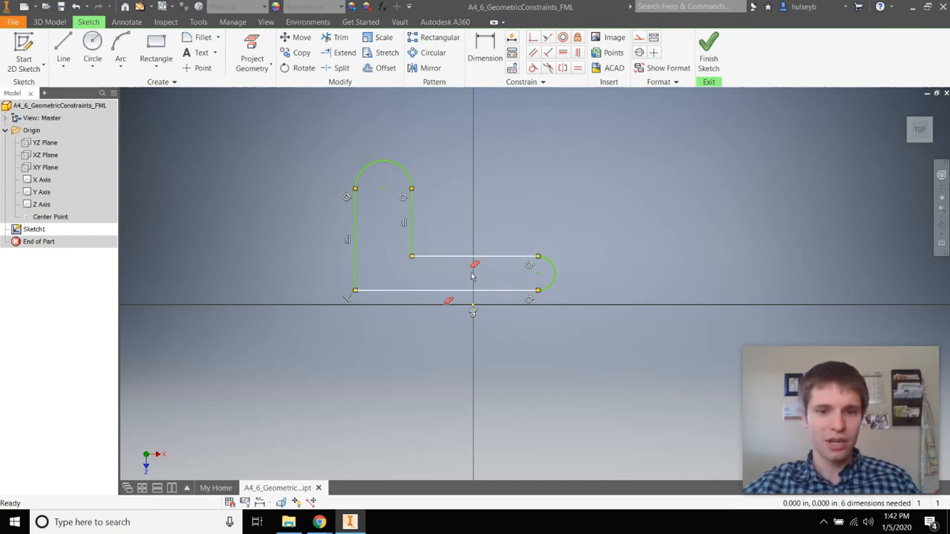
click(531, 271)
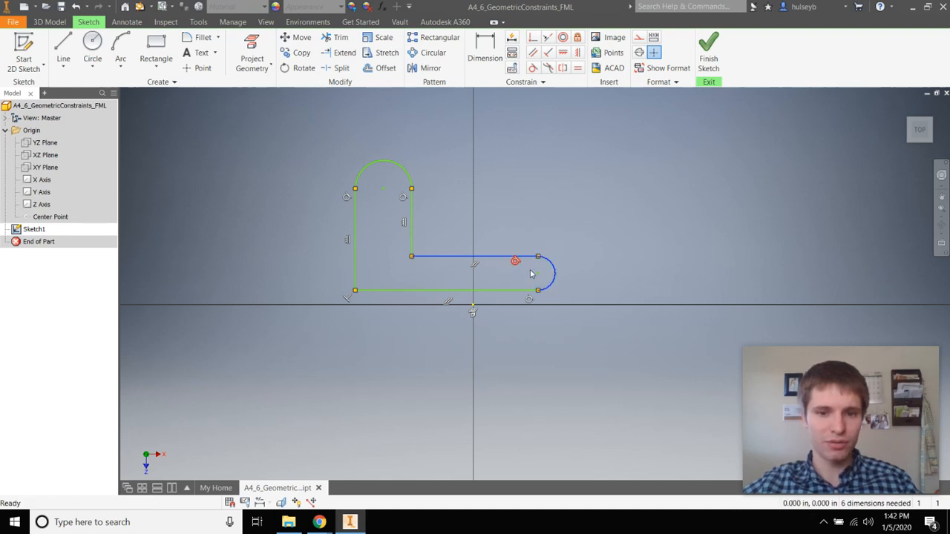
drag(539, 279, 502, 272)
click(578, 38)
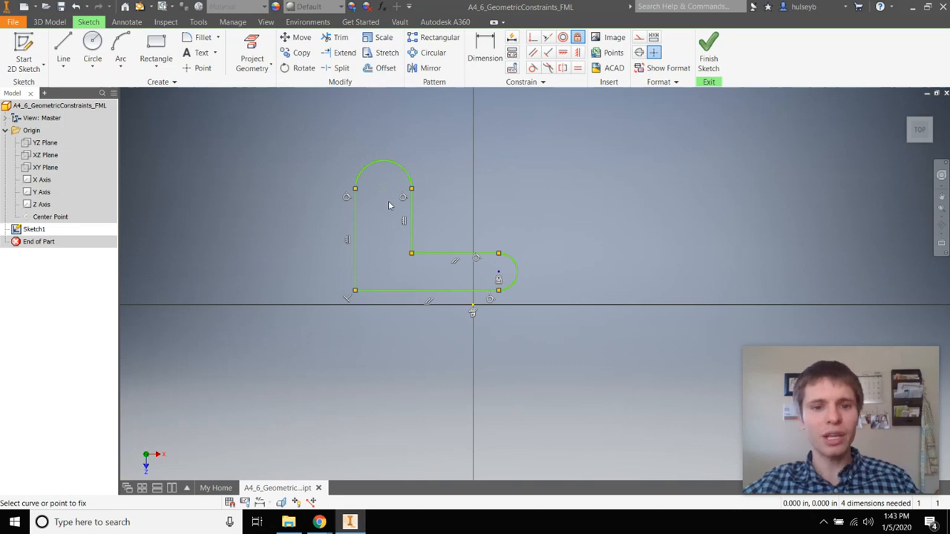
Constrain the top arc equal in size to the right end arc.
right_click(656, 223)
click(683, 227)
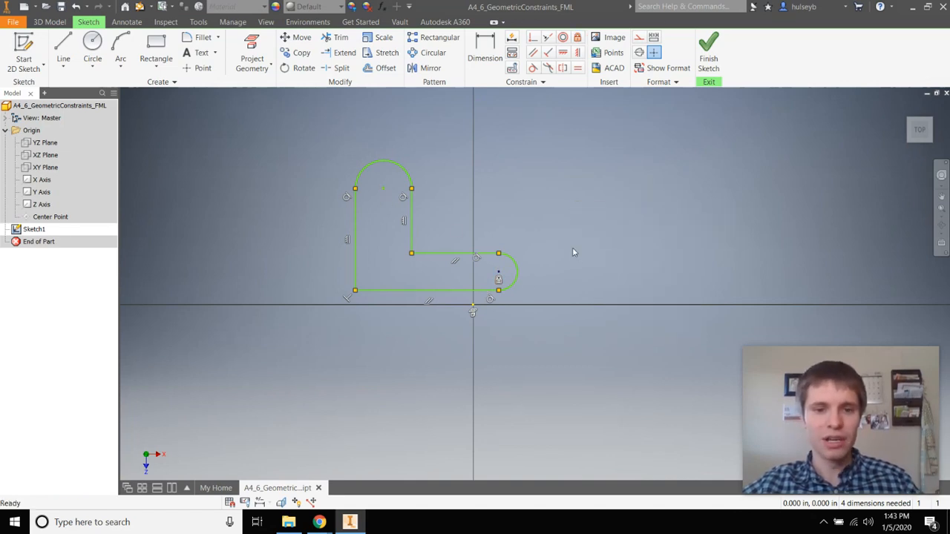
click(577, 68)
click(518, 275)
click(393, 166)
right_click(529, 171)
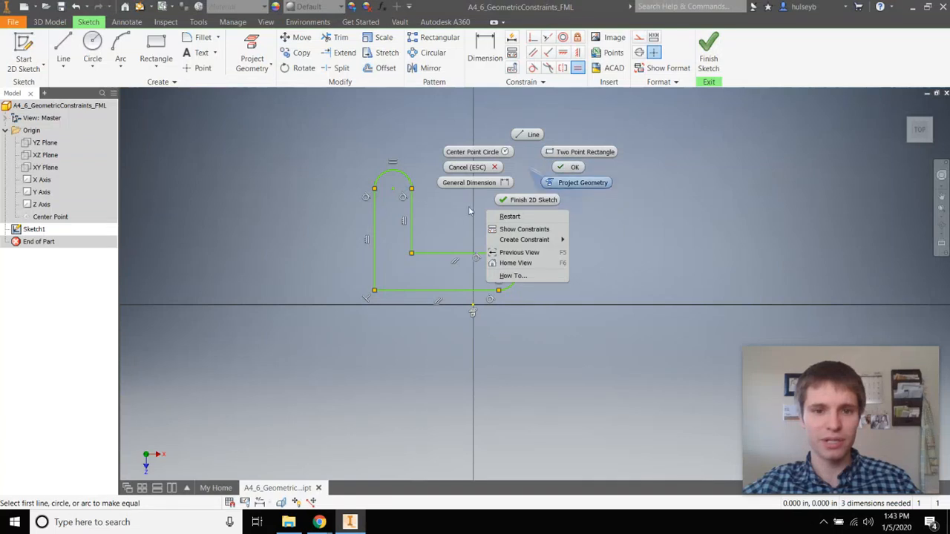
click(538, 154)
Drag the top arc to reshape the profile, then finish Sketch1 from the home view.
mouse_move(391, 187)
mouse_down()
mouse_move(386, 139)
mouse_move(450, 134)
mouse_move(408, 139)
mouse_move(392, 153)
mouse_up()
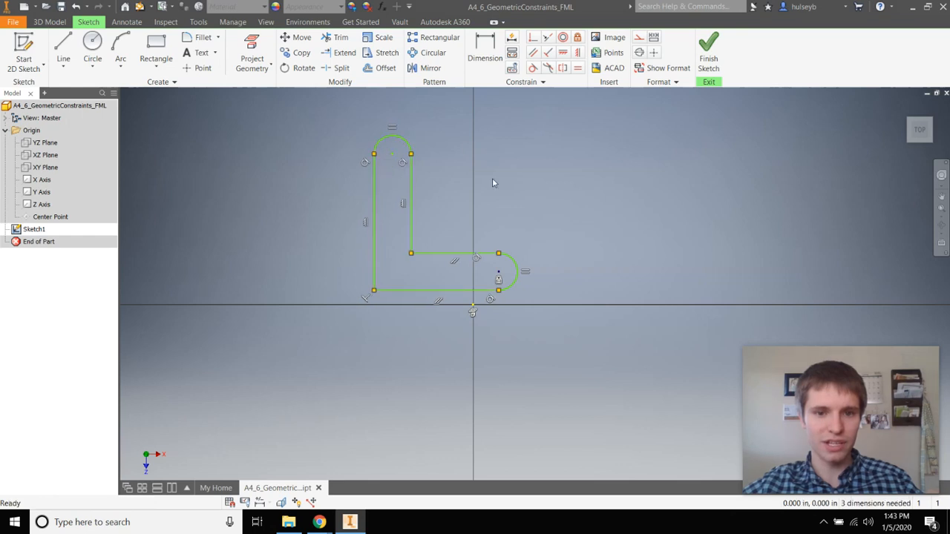
click(24, 46)
click(708, 53)
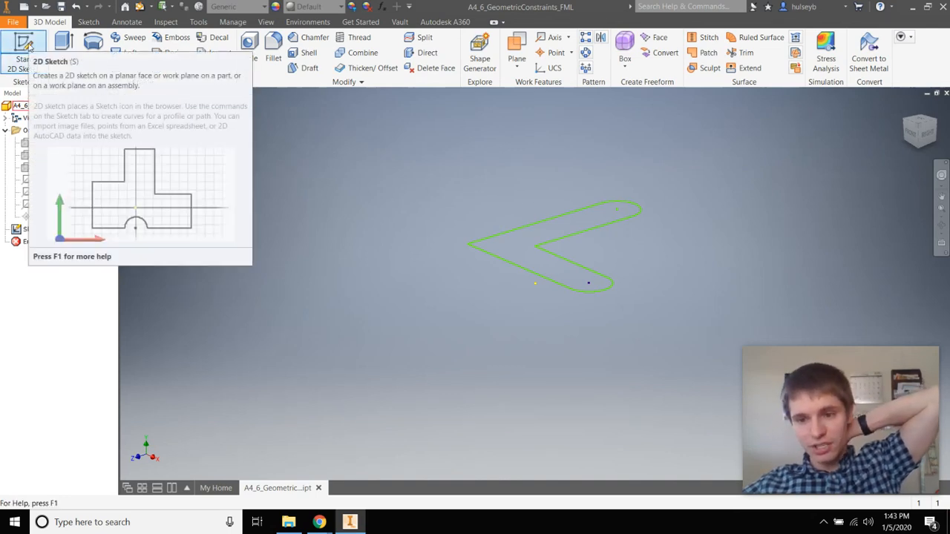
Start a new 2D sketch on the XY plane, then clear the selection and return to the home view.
click(28, 44)
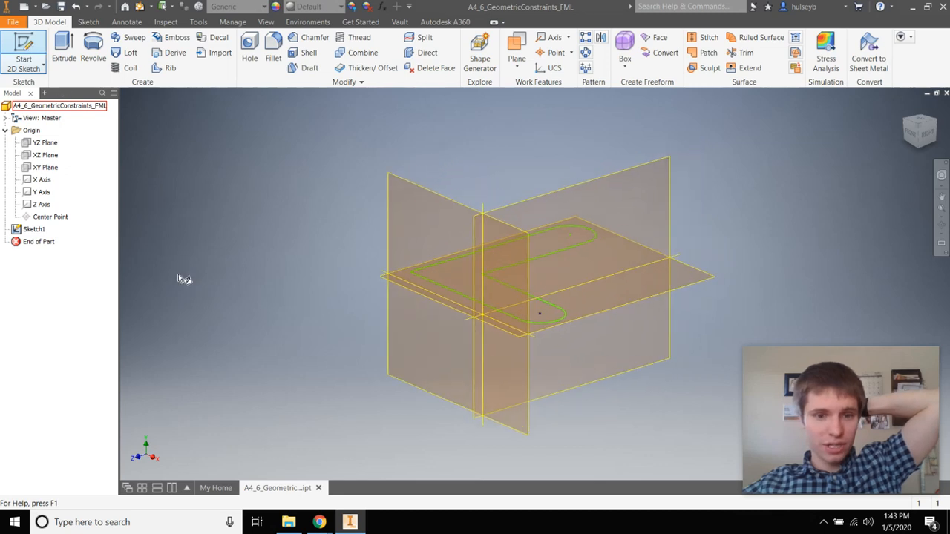
click(680, 292)
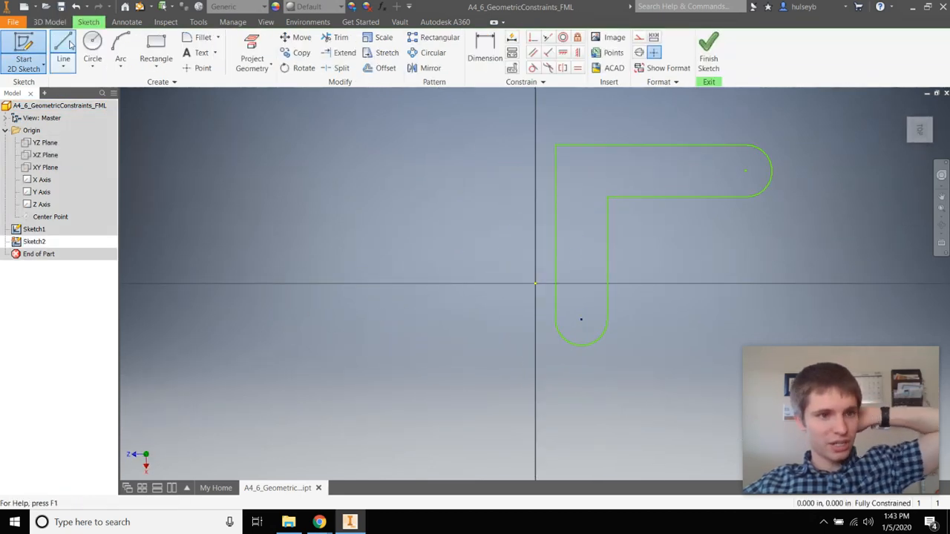
drag(628, 200, 639, 293)
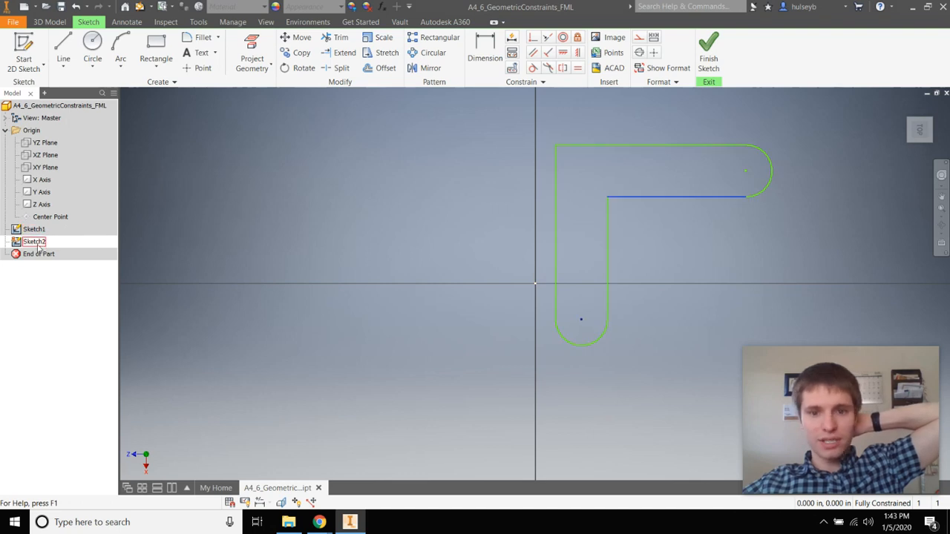
key(Escape)
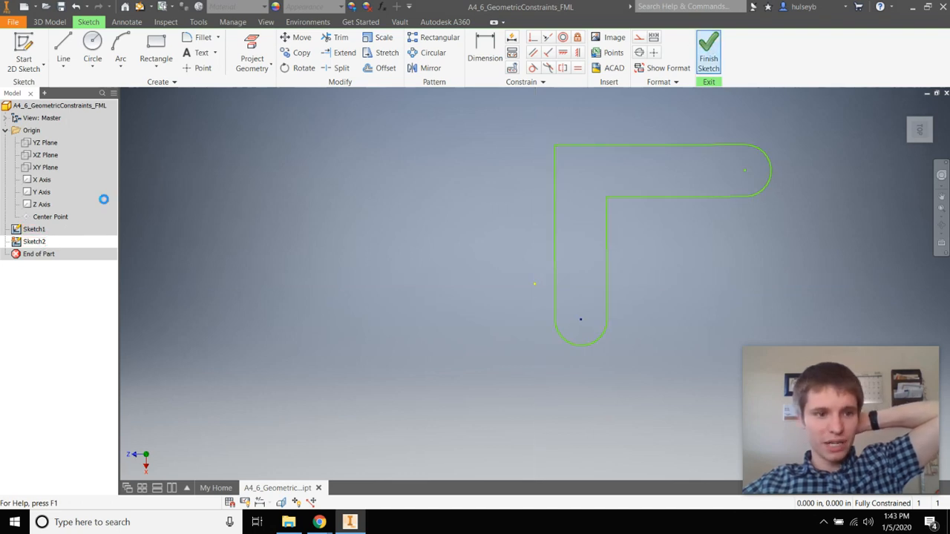
key(F6)
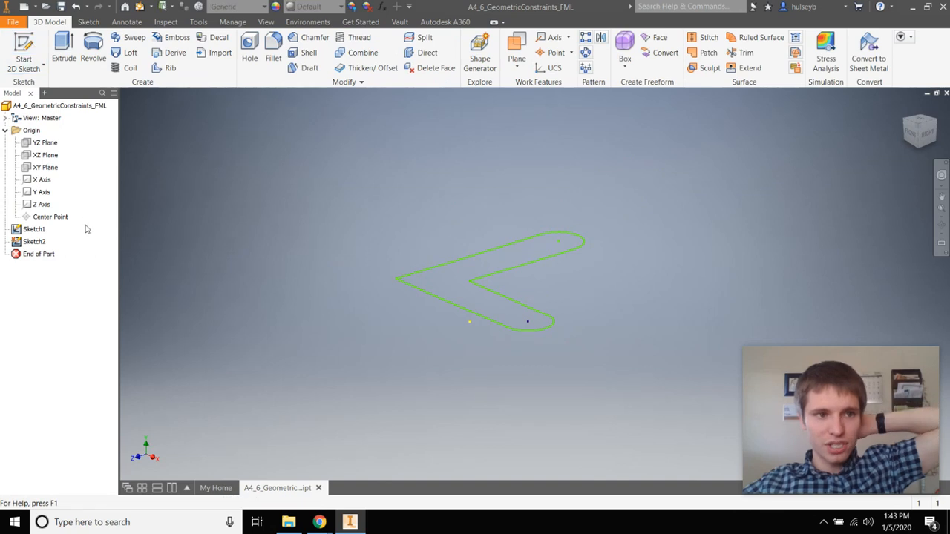
Delete Sketch2 from the model tree and reopen Sketch1 for editing.
click(34, 242)
key(Delete)
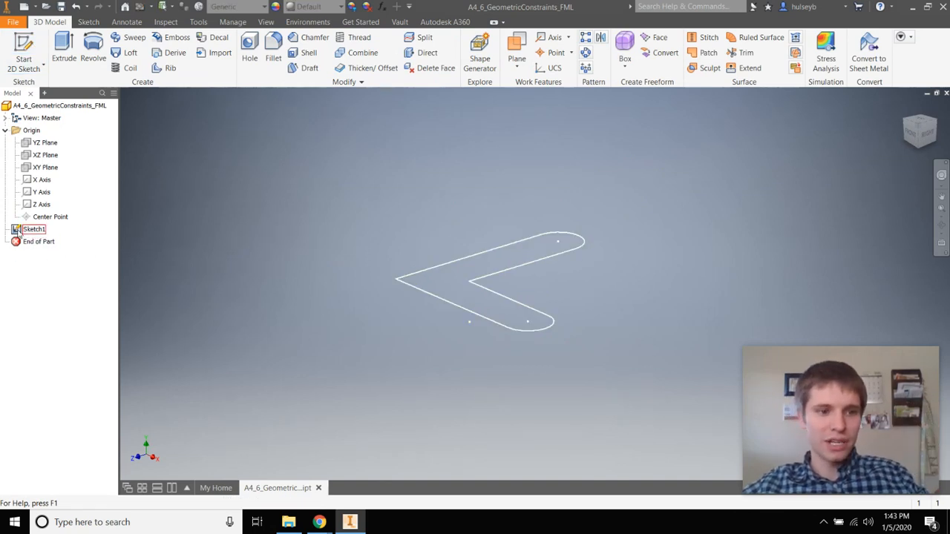
right_click(18, 231)
click(77, 274)
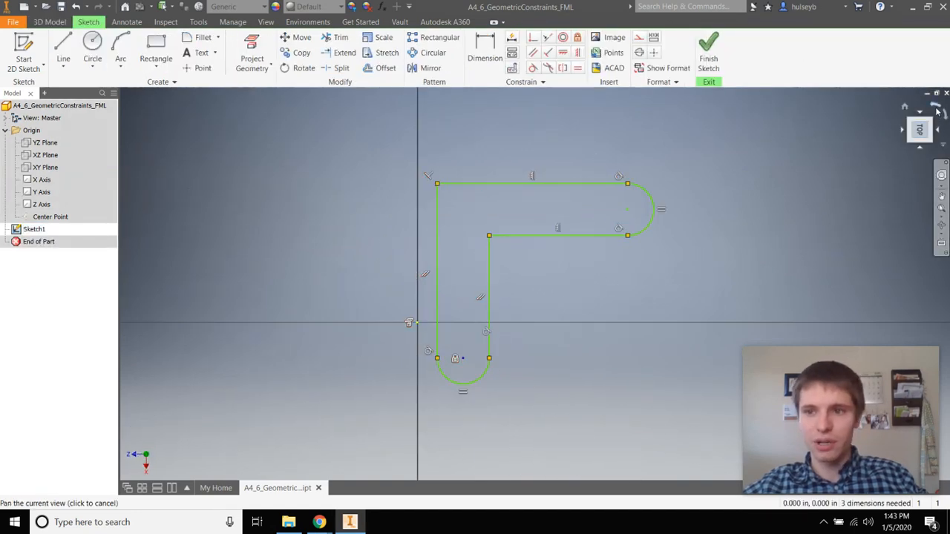
Rotate the view 90 degrees and draw a short line to the right of the L profile.
click(937, 111)
scroll(634, 268, up, 3)
mouse_move(627, 269)
middle_down()
mouse_move(523, 178)
mouse_move(422, 207)
middle_up()
key(l)
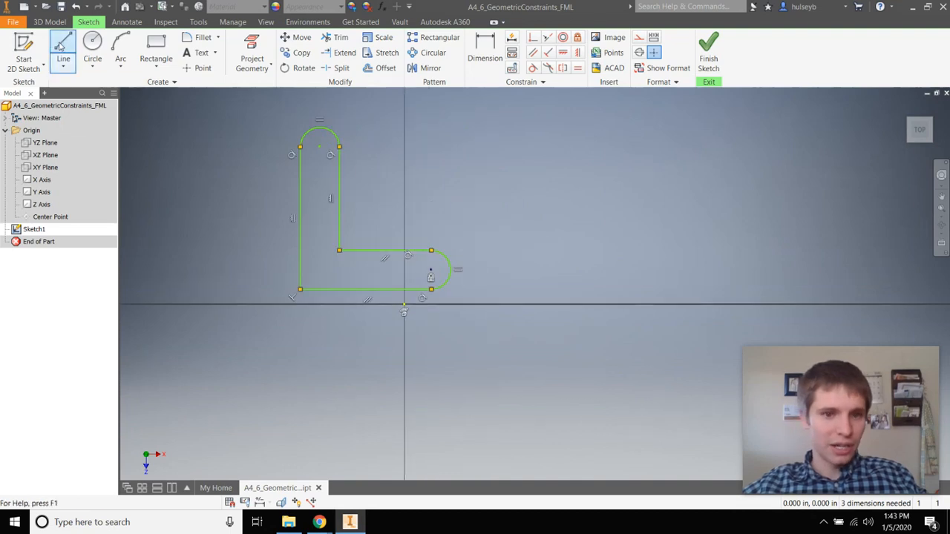
click(508, 291)
click(569, 270)
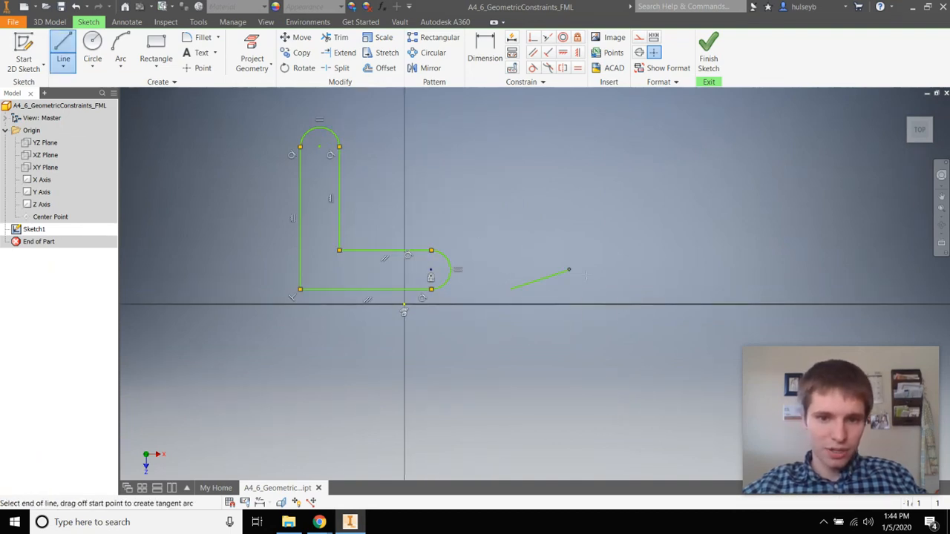
right_click(640, 277)
click(668, 279)
Draw an inner and an outer three-point arc from the short line's two ends.
click(120, 43)
click(510, 289)
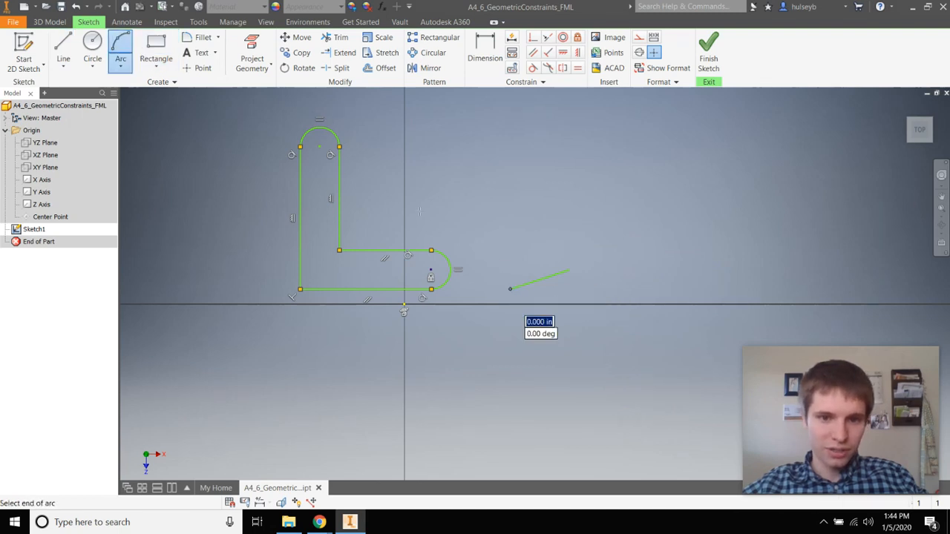
click(440, 208)
click(491, 231)
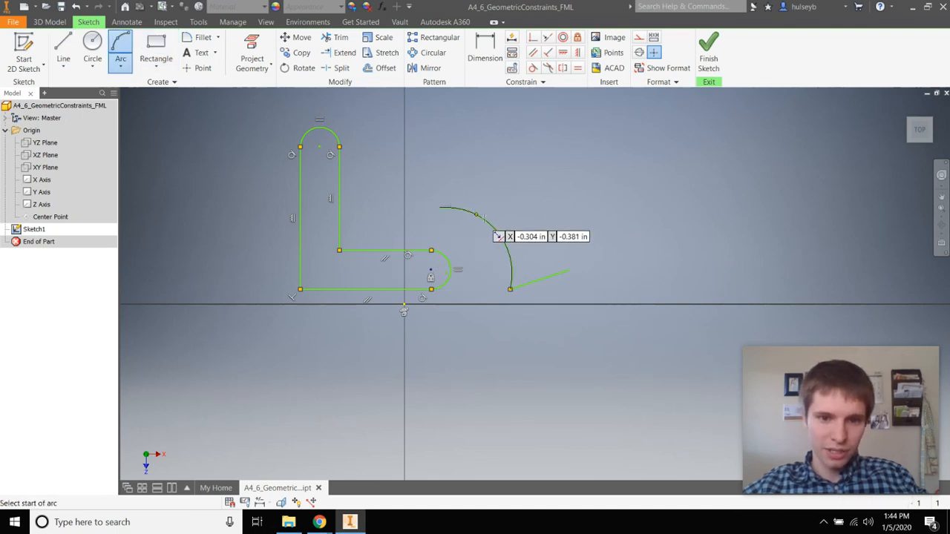
click(569, 270)
click(483, 184)
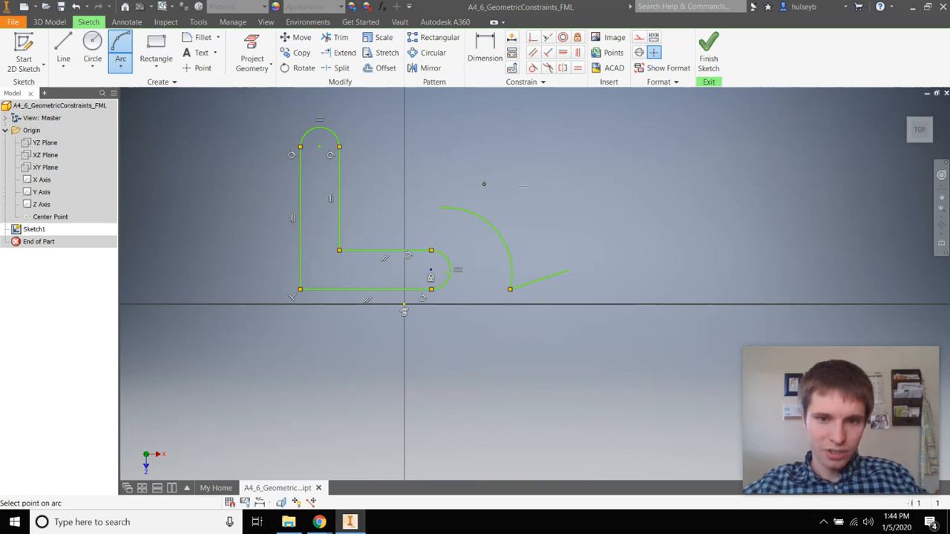
click(523, 188)
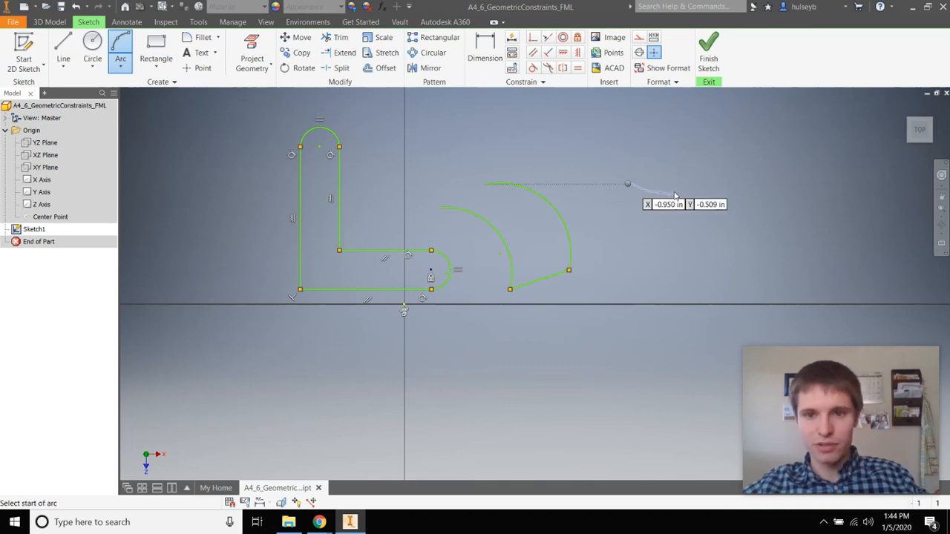
right_drag(674, 193, 672, 191)
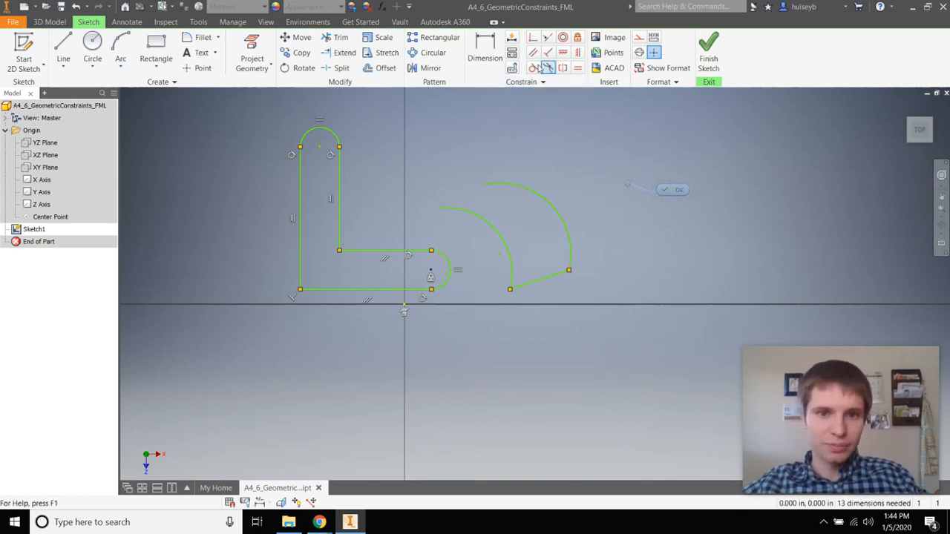
Make the inner new arc concentric with the L's end arc.
click(563, 39)
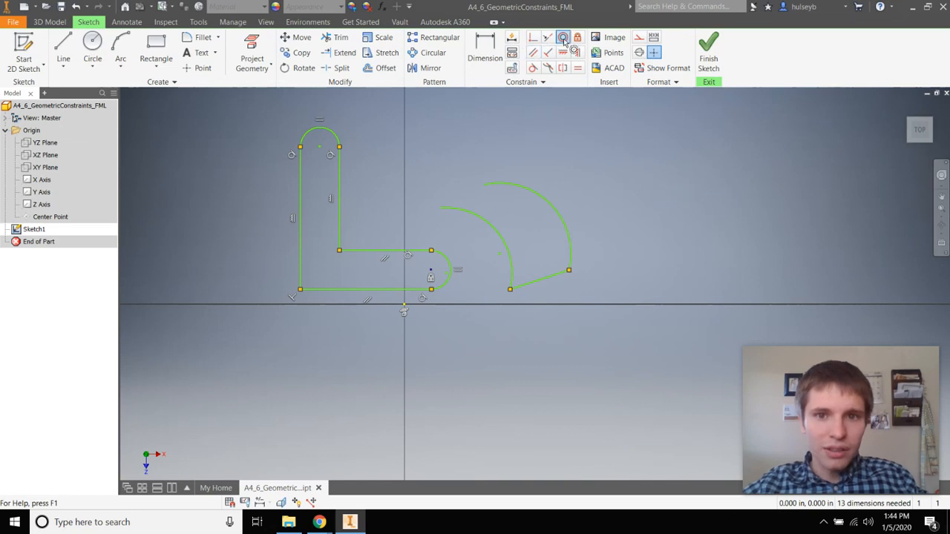
click(490, 229)
click(447, 260)
Make the outer arc concentric with the small end arc and adjust its end point.
click(541, 212)
click(445, 258)
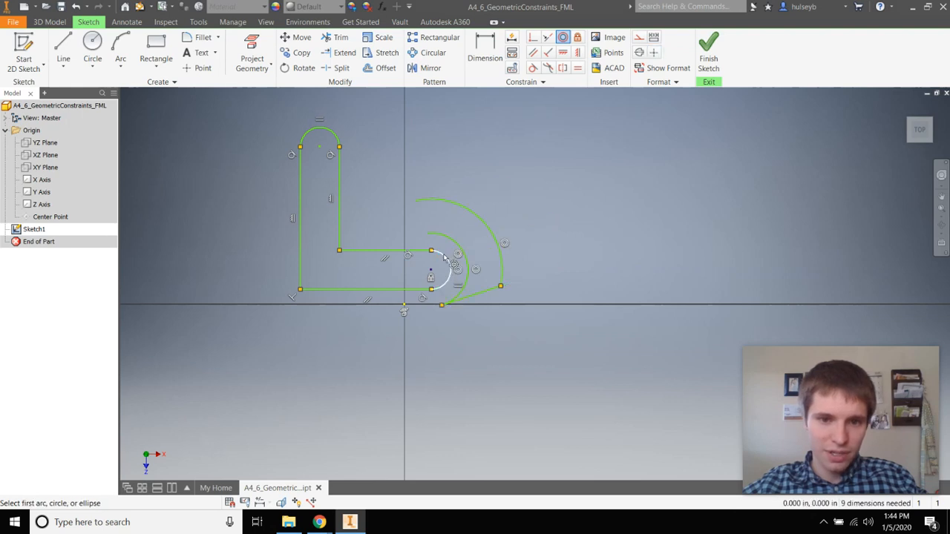
right_click(584, 252)
click(618, 253)
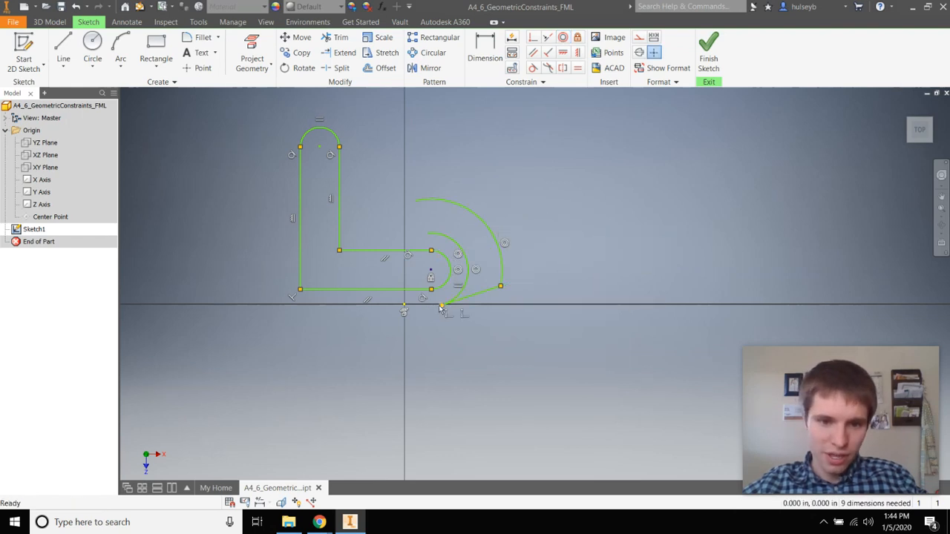
drag(454, 303, 470, 299)
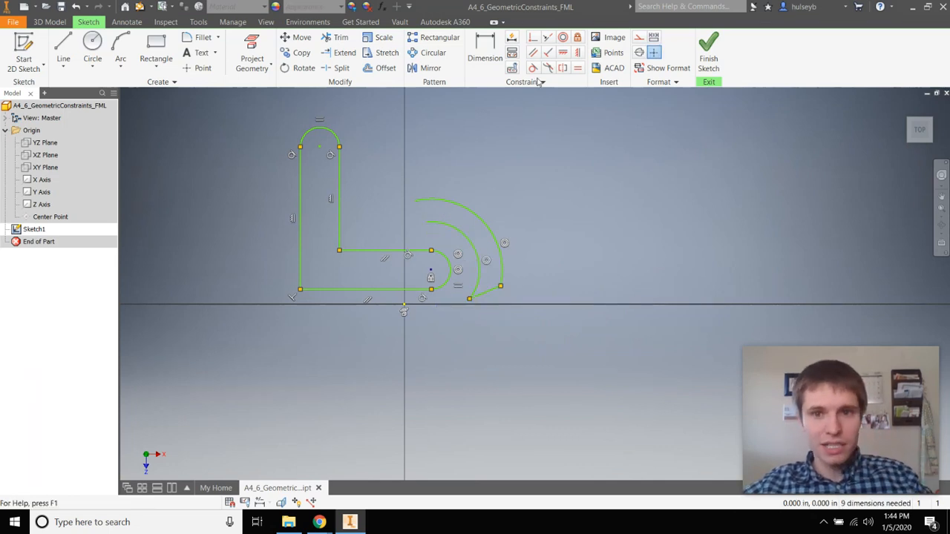
Make the short joining line horizontal and raise it by dragging.
click(562, 52)
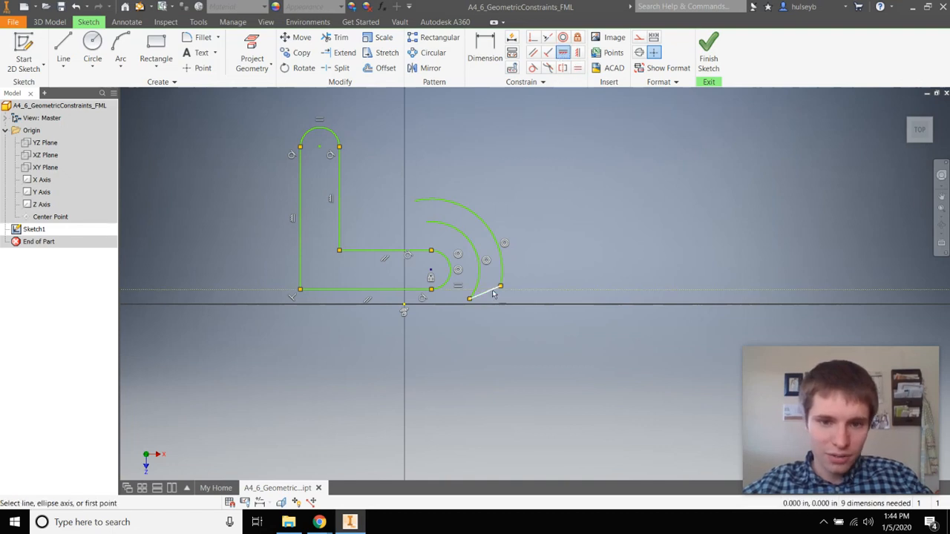
right_click(587, 270)
click(629, 270)
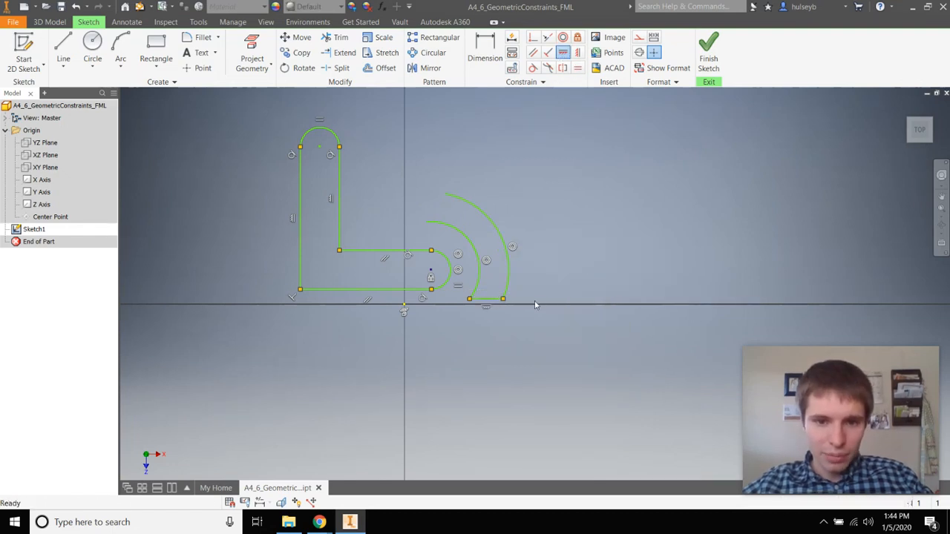
mouse_move(486, 305)
mouse_down()
mouse_move(495, 285)
mouse_move(487, 286)
mouse_move(496, 290)
mouse_up()
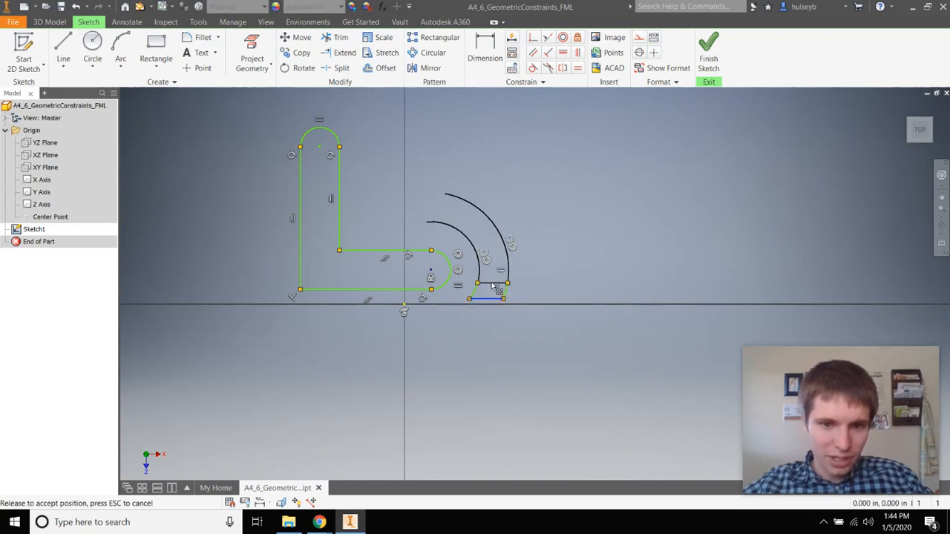
drag(434, 303, 407, 291)
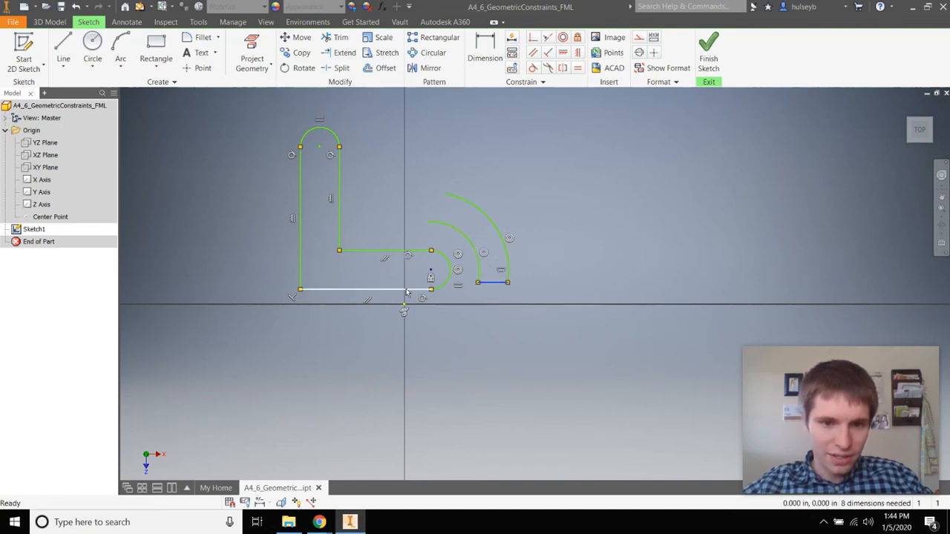
Make the L's bottom edge collinear with the short line and slide the outer arc's end point.
click(547, 39)
click(487, 284)
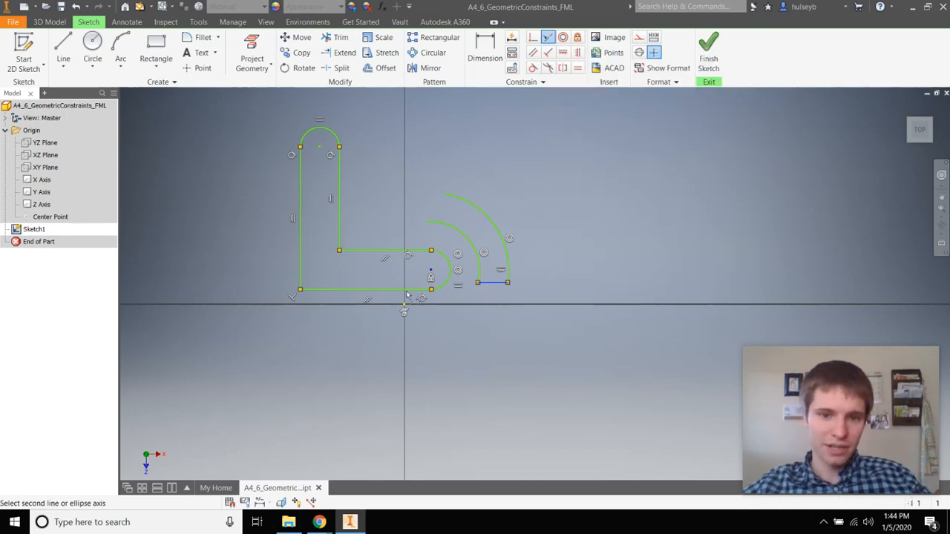
click(401, 290)
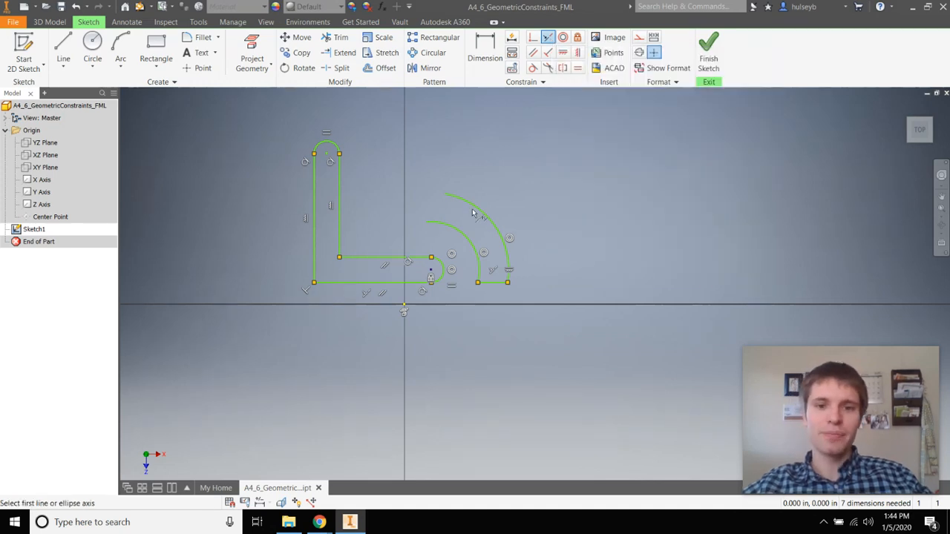
right_click(563, 173)
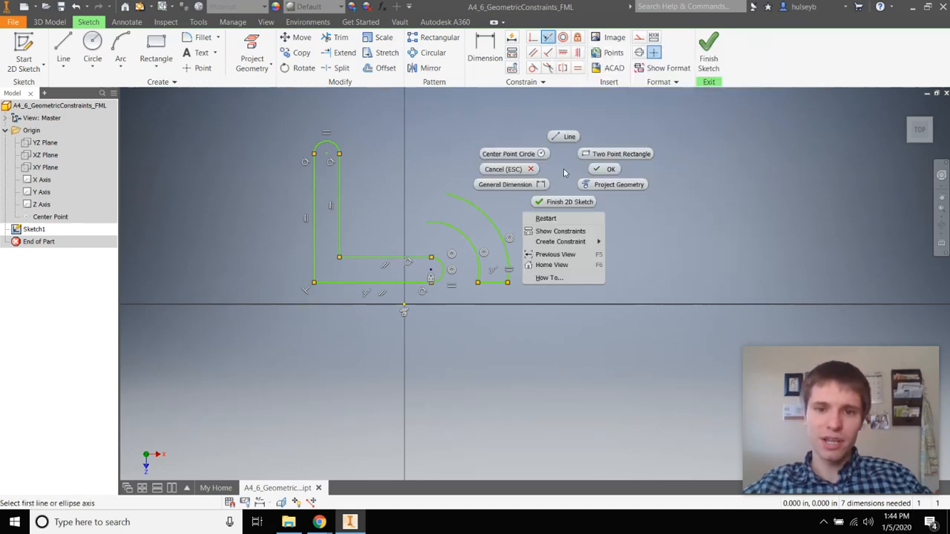
click(603, 175)
drag(445, 194, 444, 217)
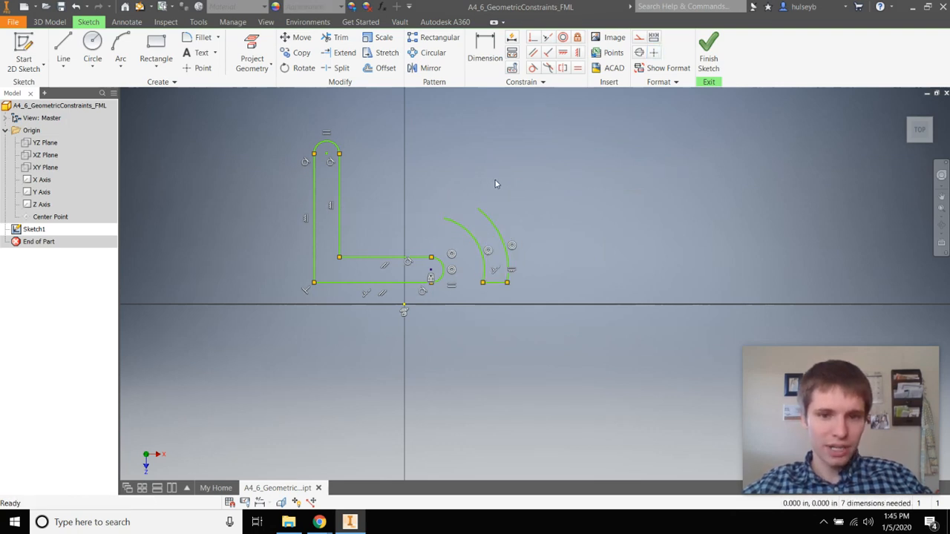
Draw connected slanted lines from the outer arc's upper end round to the inner arc's end.
click(64, 48)
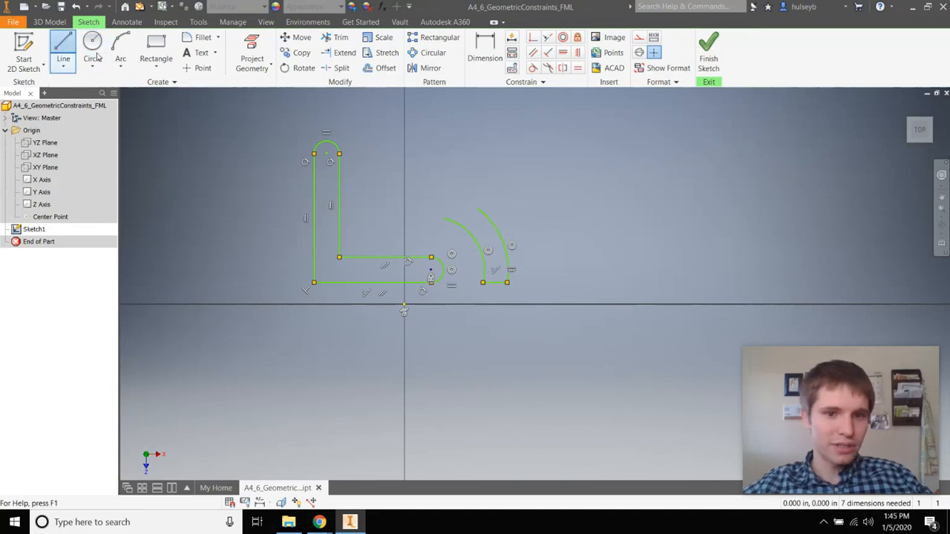
click(477, 208)
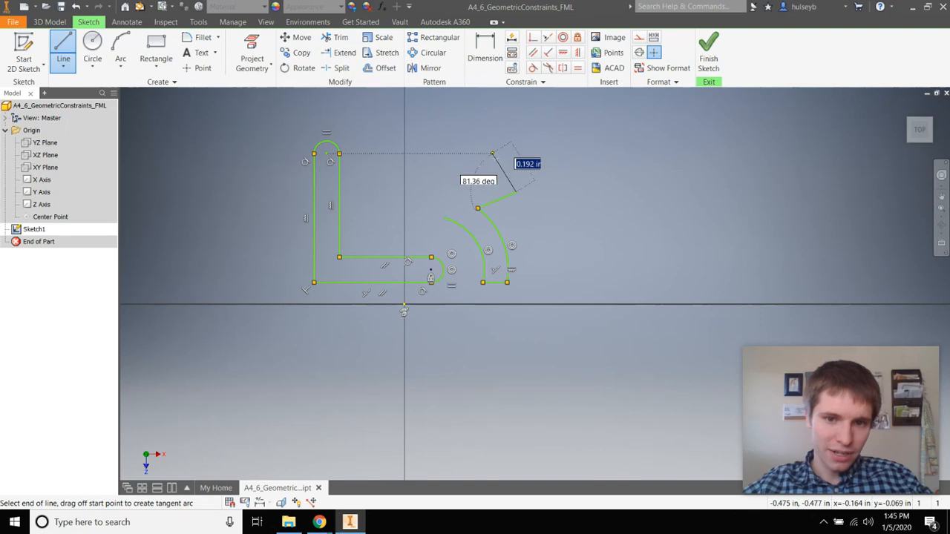
click(502, 160)
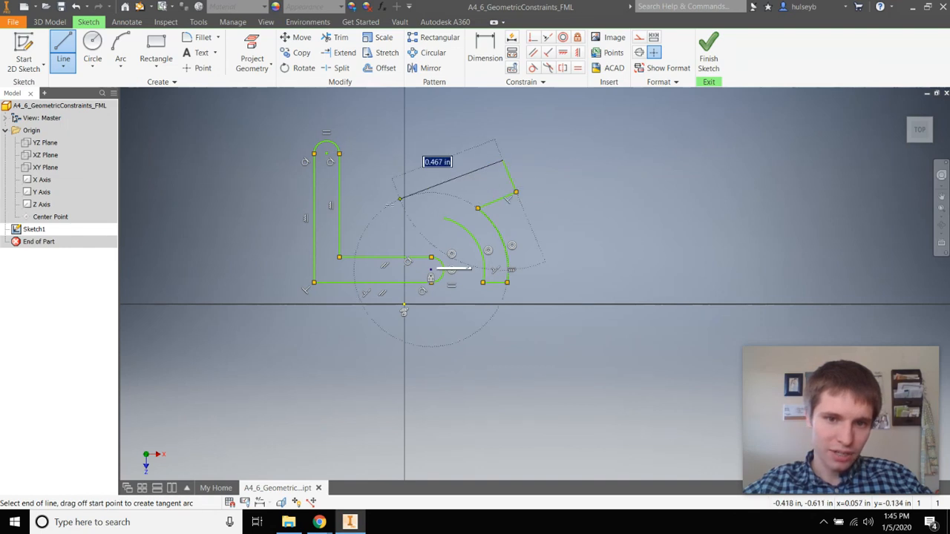
click(394, 205)
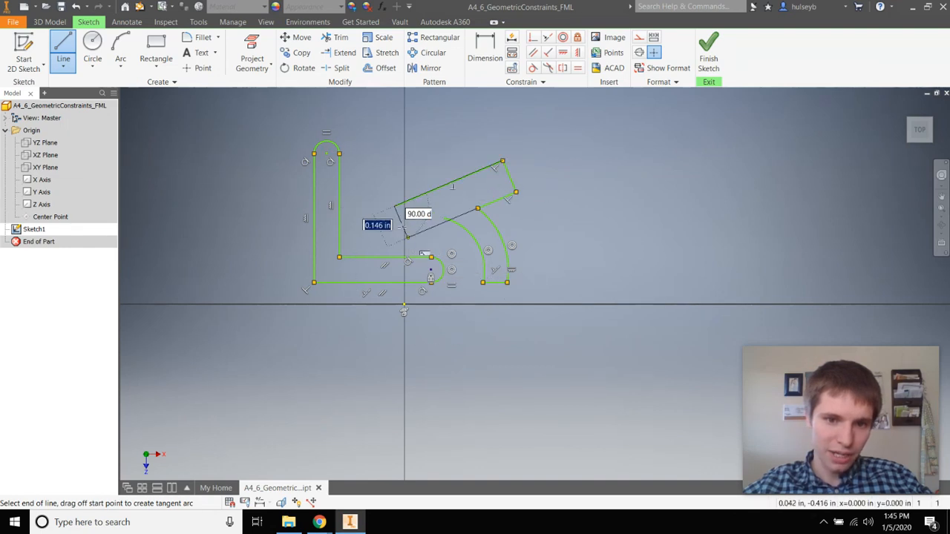
click(407, 236)
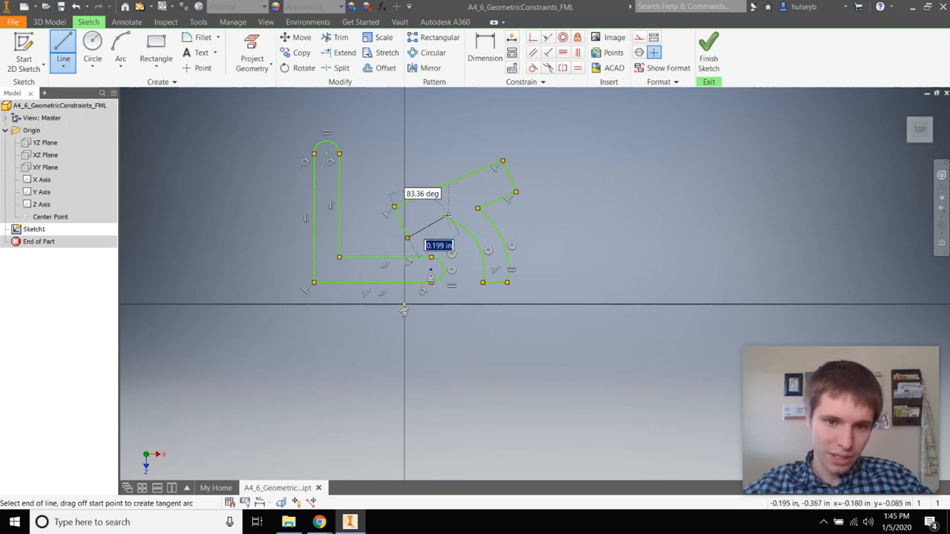
click(444, 219)
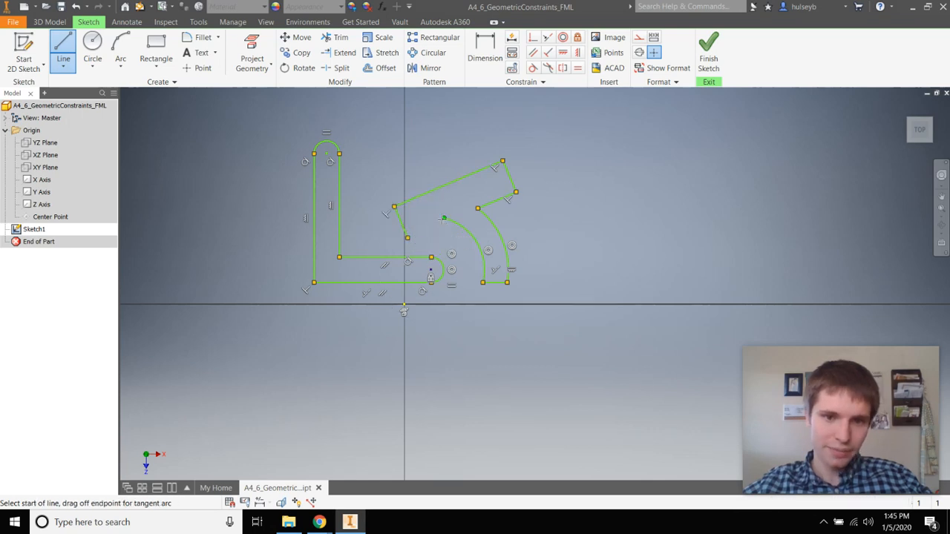
right_click(570, 219)
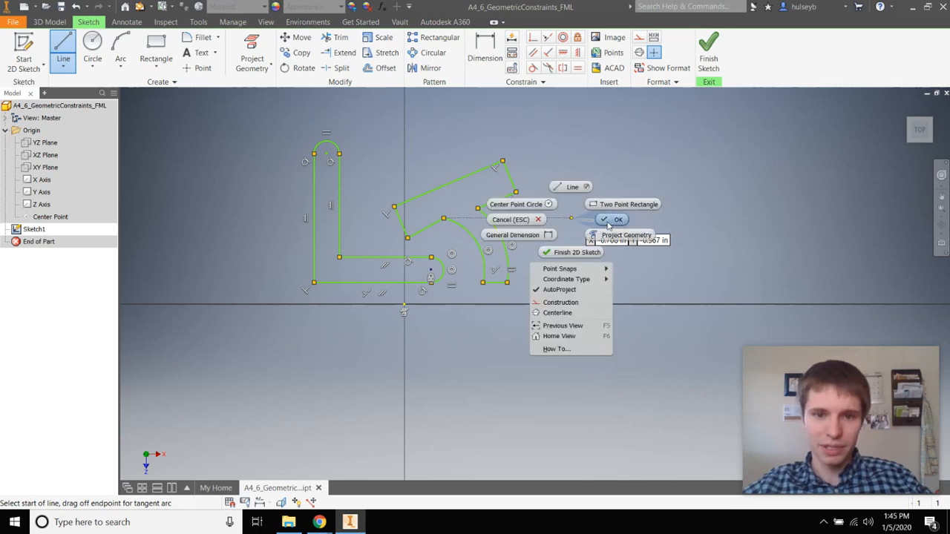
click(609, 222)
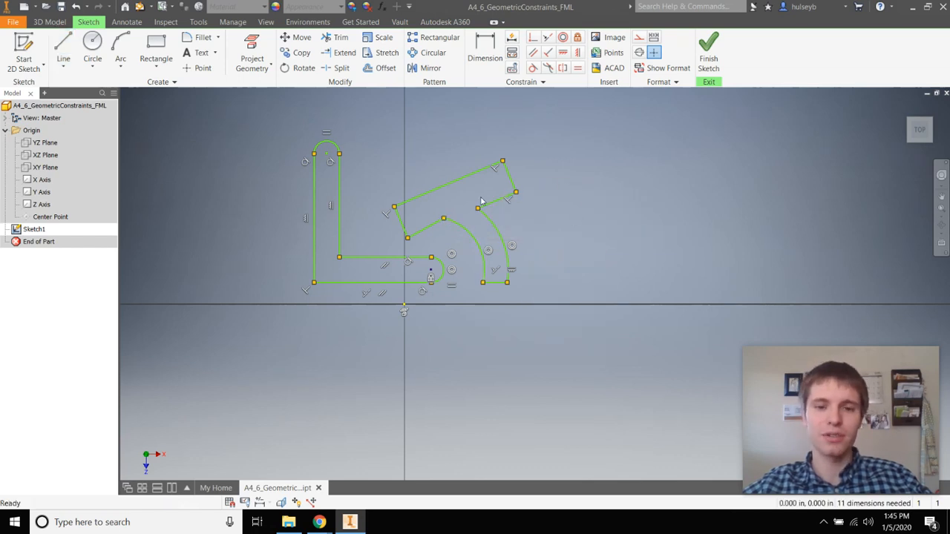
Make the upper slanted edge parallel to the inner slanted line.
click(425, 229)
click(398, 204)
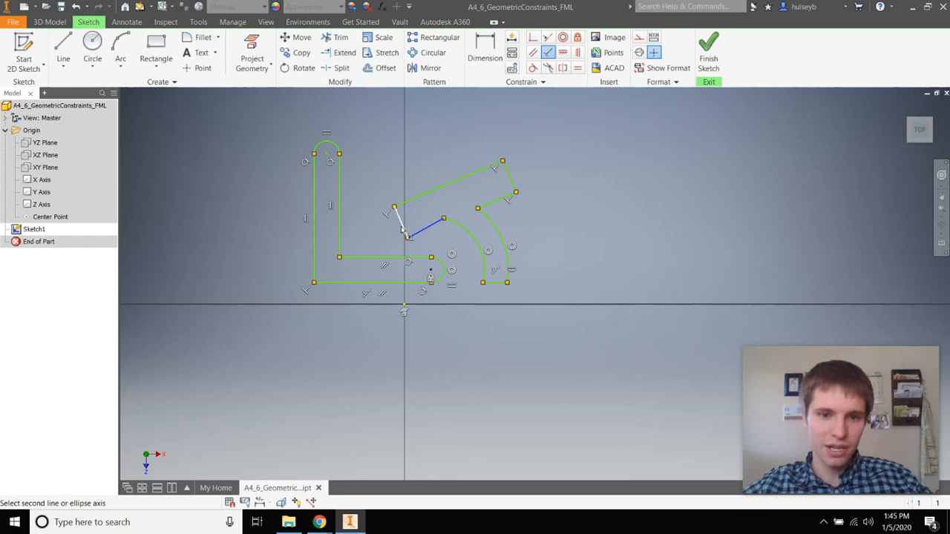
right_click(557, 206)
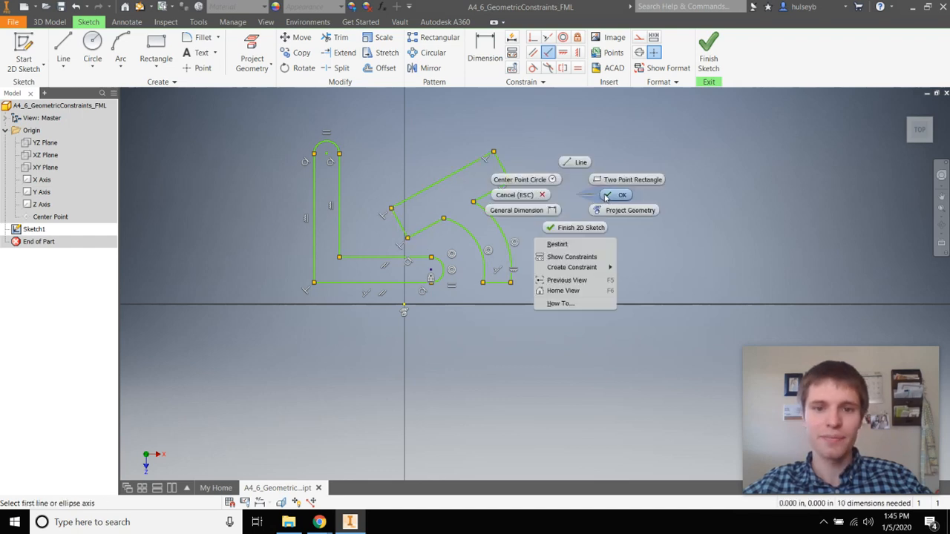
click(607, 197)
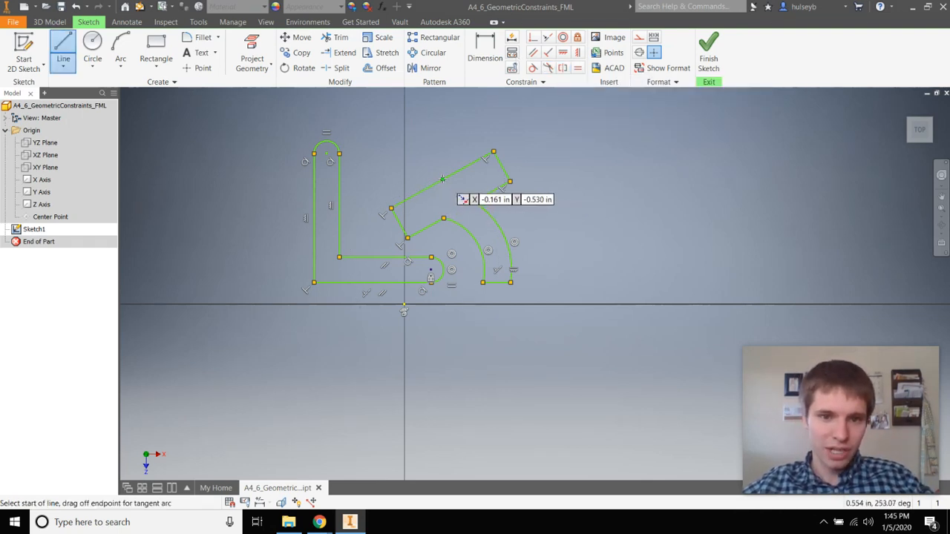
Draw a short line from the upper slanted edge into the shape.
click(510, 181)
click(473, 201)
click(455, 202)
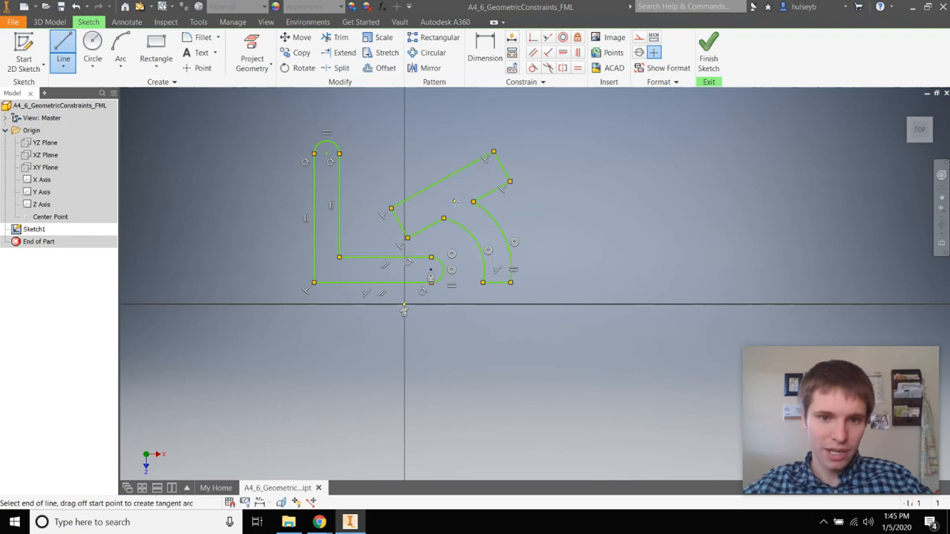
right_click(492, 178)
click(451, 178)
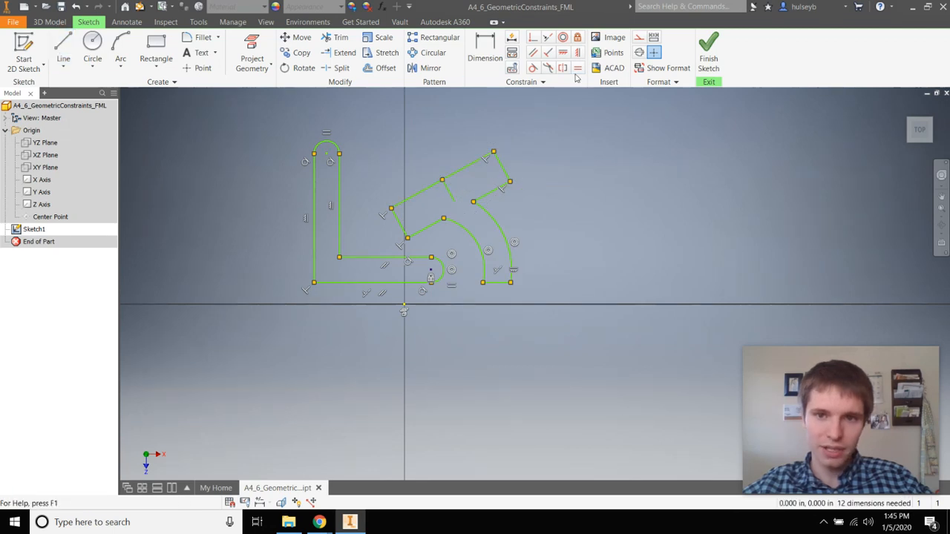
Convert the short line inside the shape to construction geometry.
click(639, 37)
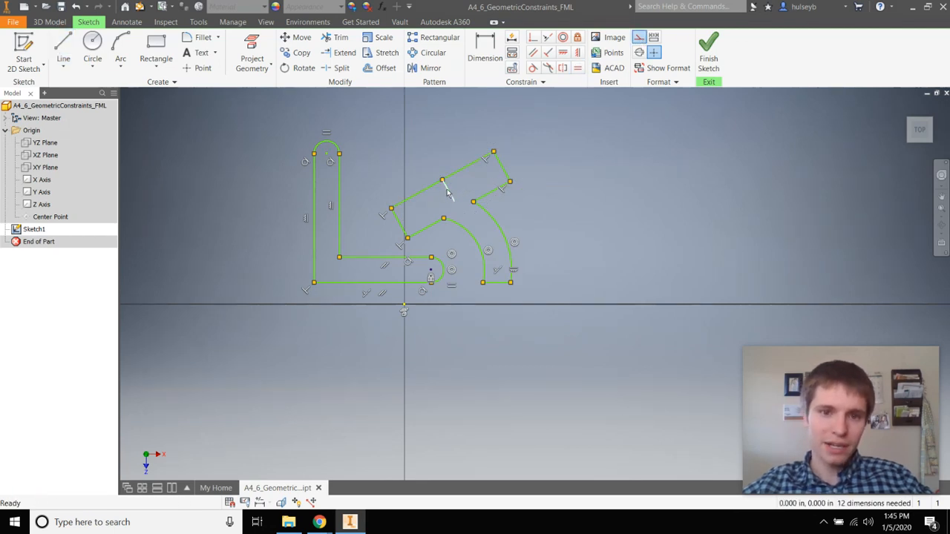
click(449, 195)
click(639, 38)
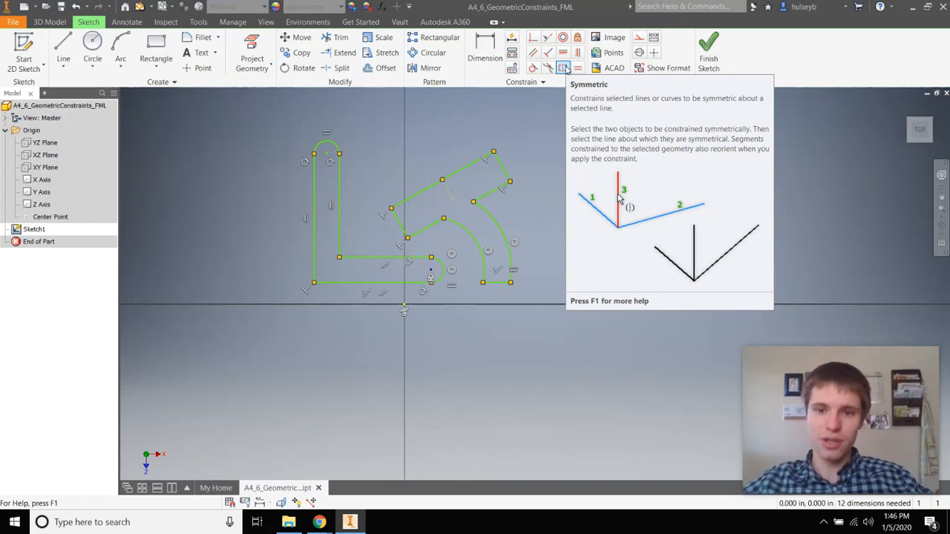
Make the two end edges symmetric about the construction line, then start a text box below the profiles.
click(562, 68)
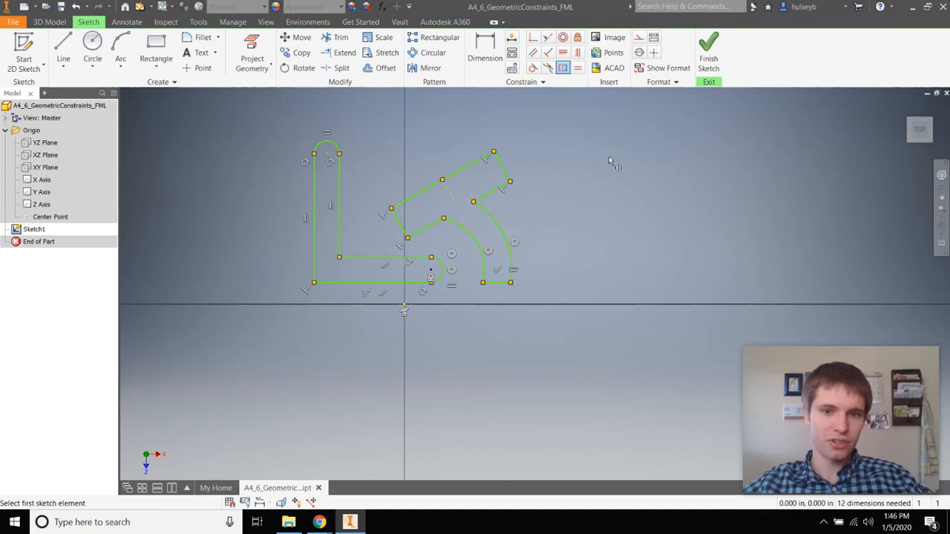
click(503, 169)
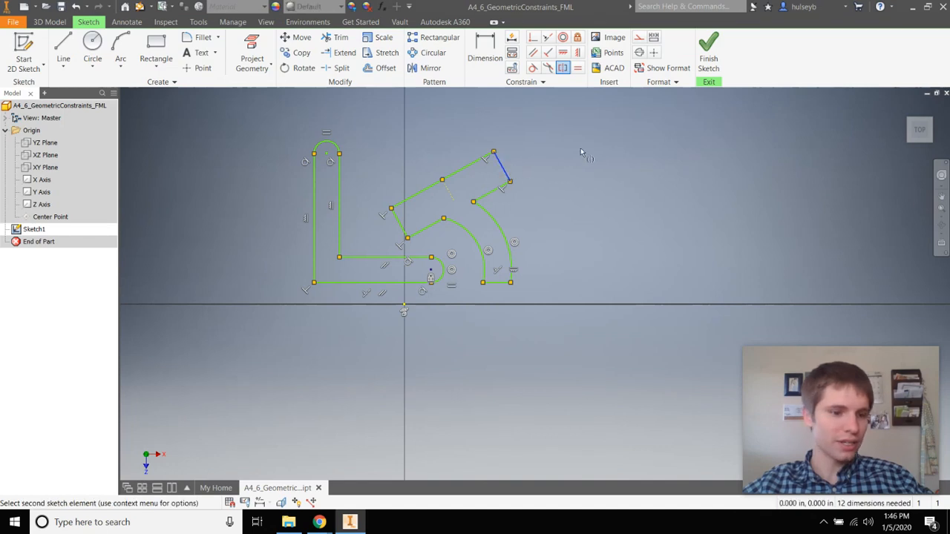
click(402, 224)
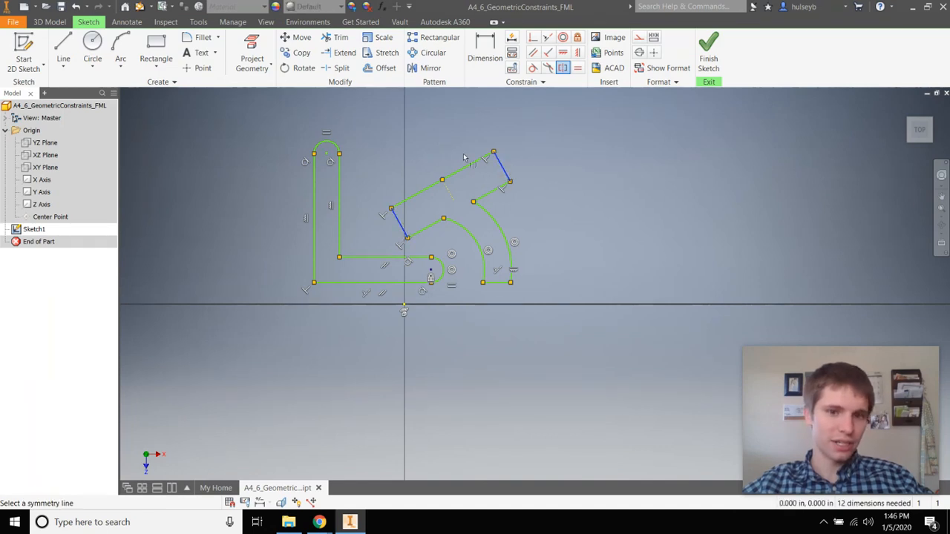
click(448, 193)
right_click(449, 136)
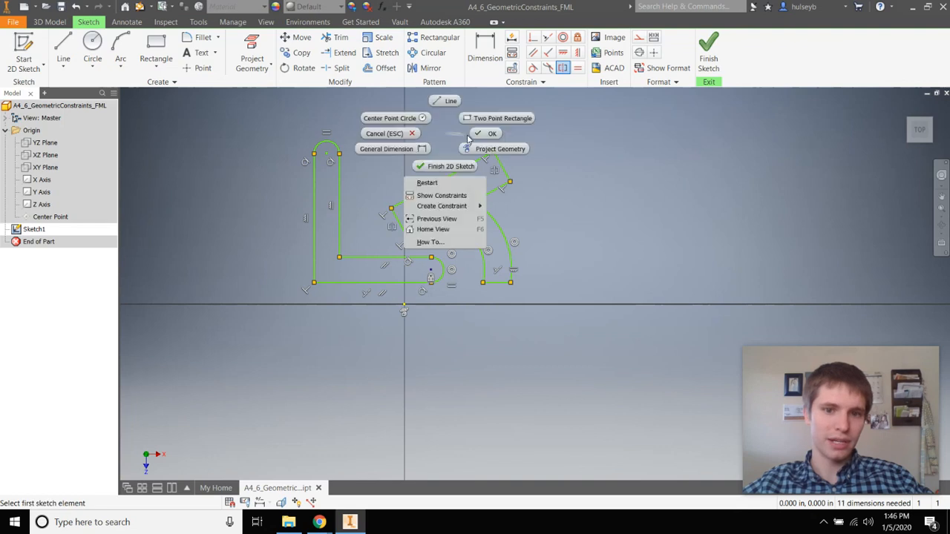
click(487, 134)
mouse_move(398, 217)
mouse_down()
mouse_move(382, 226)
mouse_move(405, 213)
mouse_move(363, 242)
mouse_move(419, 214)
mouse_move(399, 225)
mouse_up()
click(201, 52)
drag(316, 311, 491, 351)
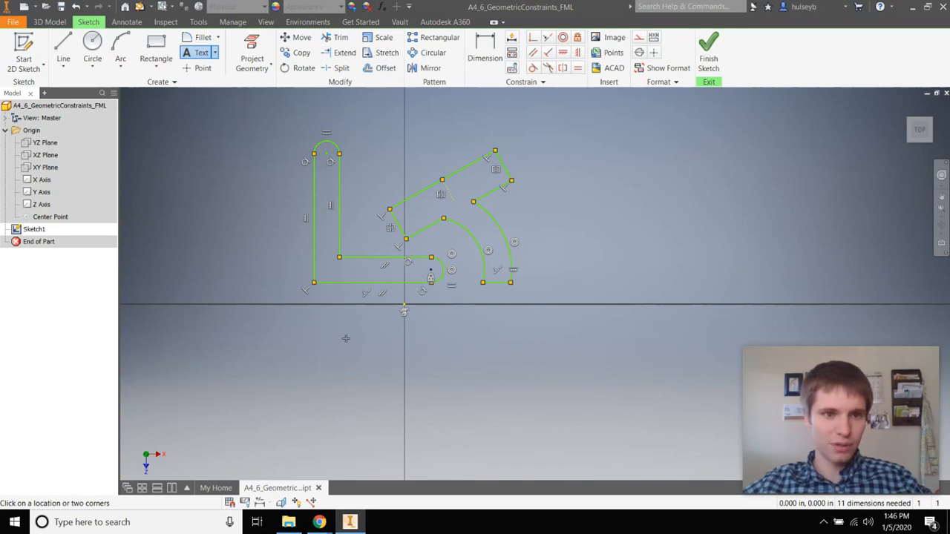
Place sketch text with the author's first and last name below the profiles.
click(346, 339)
text(Bailey)
key(Return)
text(Hulsey)
click(658, 455)
right_click(284, 328)
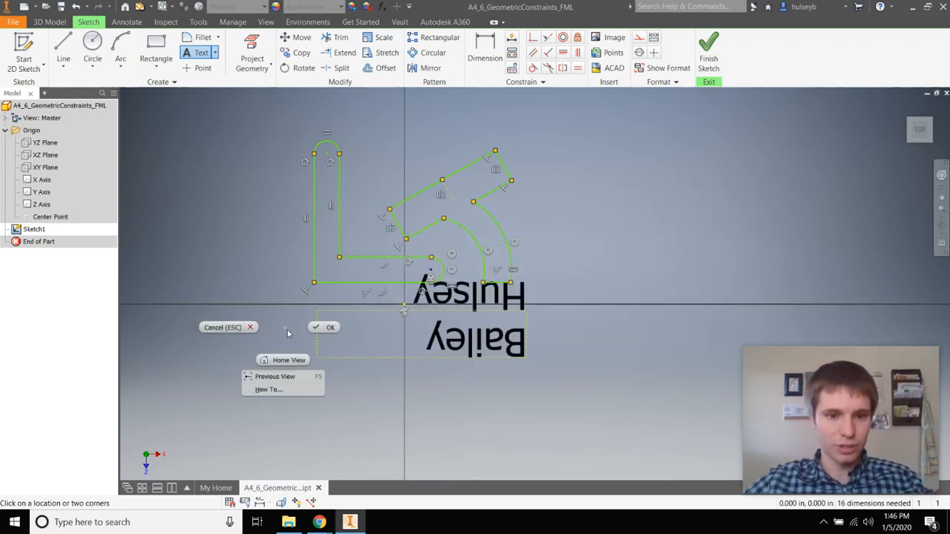
click(321, 328)
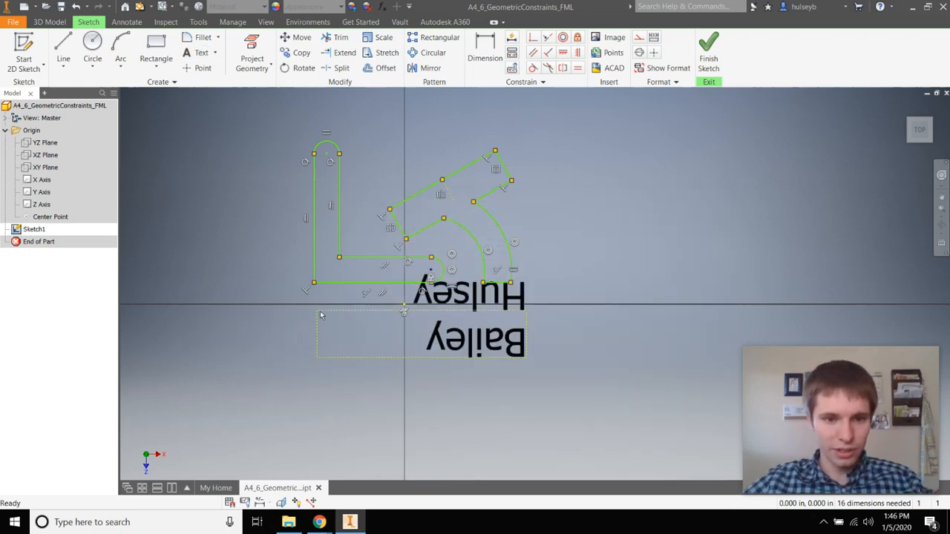
Flip the name text to read upright and move it just below the profiles.
drag(317, 310, 678, 381)
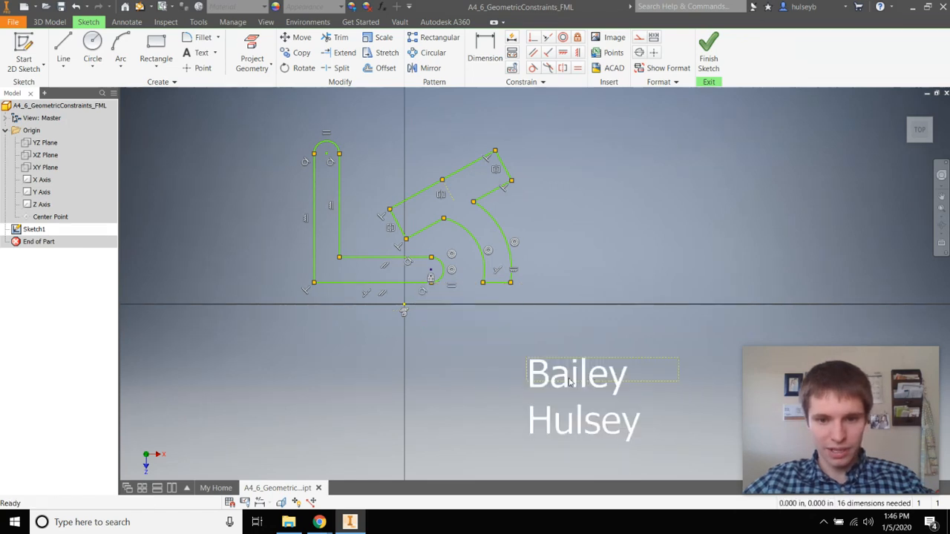
drag(564, 377, 369, 333)
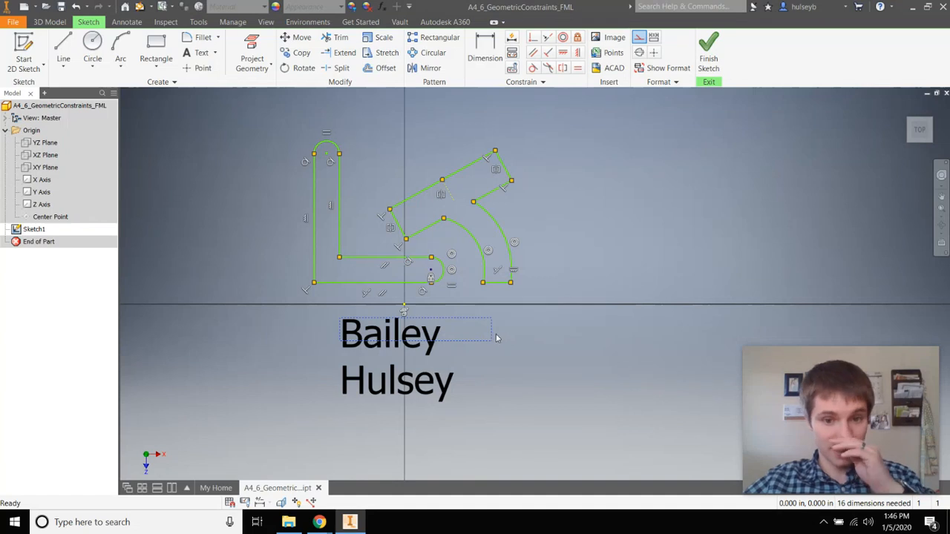
mouse_move(493, 332)
mouse_down()
mouse_move(555, 339)
mouse_move(512, 330)
mouse_up()
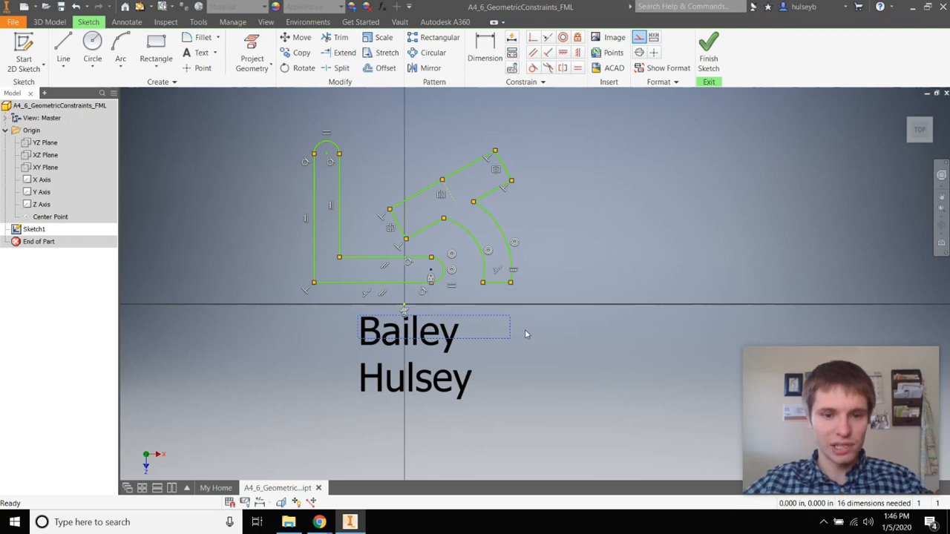
Resize all of the name text to a 0.05 in font size.
double_click(418, 335)
drag(417, 343, 375, 305)
click(479, 265)
text(0.05)
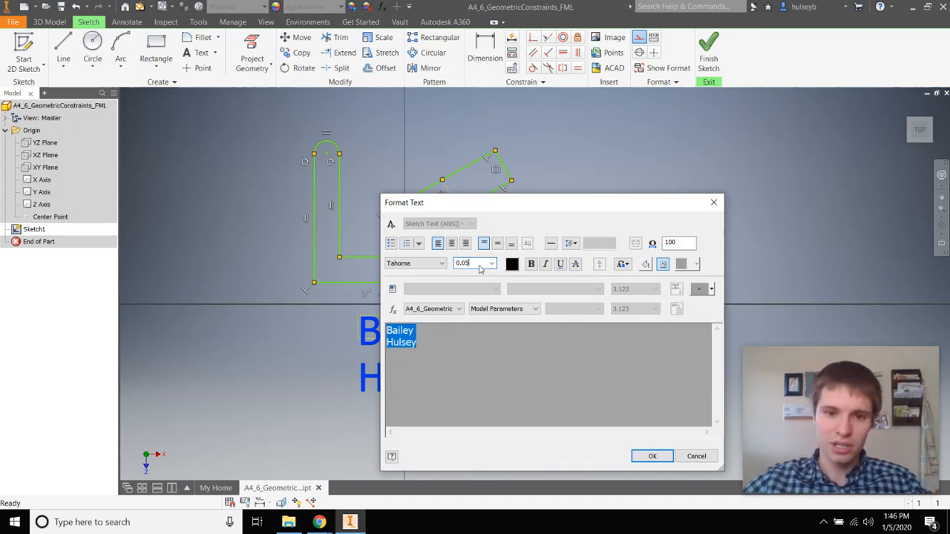
key(Return)
middle_drag(517, 287, 578, 336)
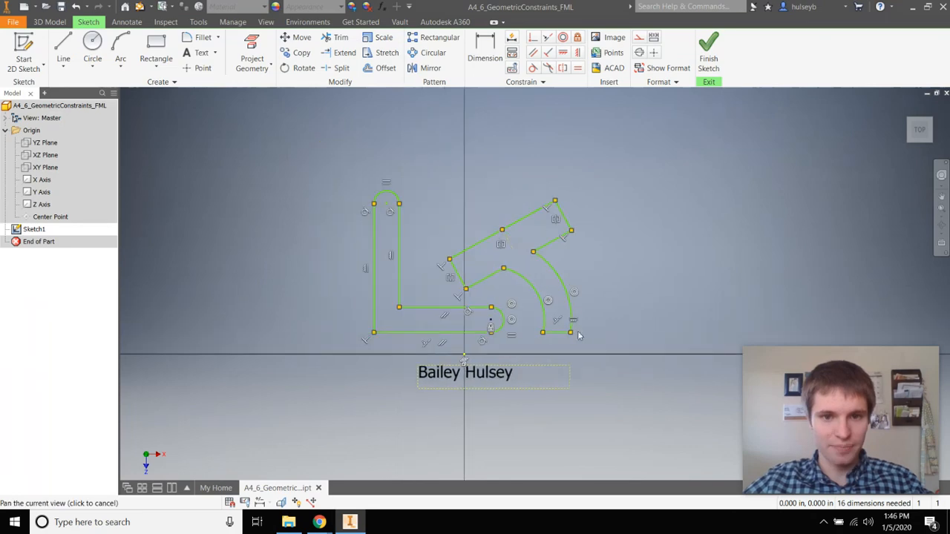